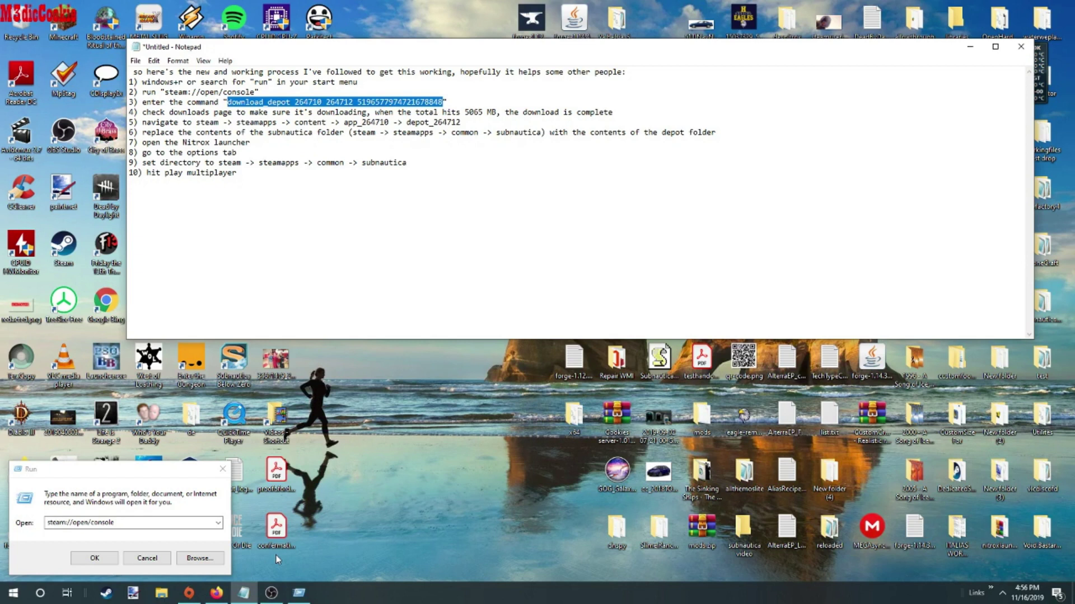
left_click(89, 558)
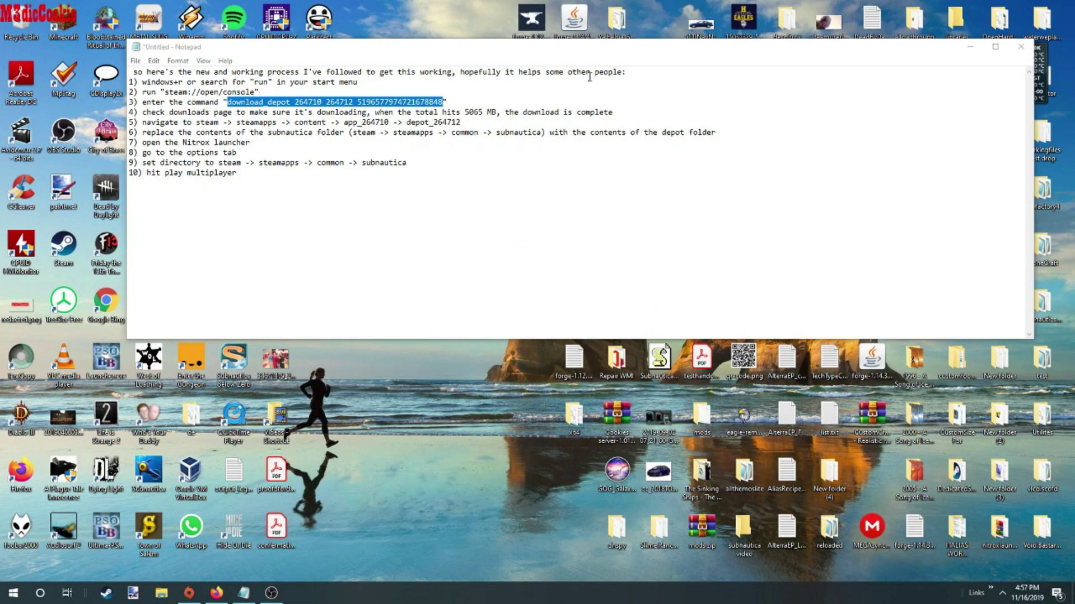
left_click(966, 51)
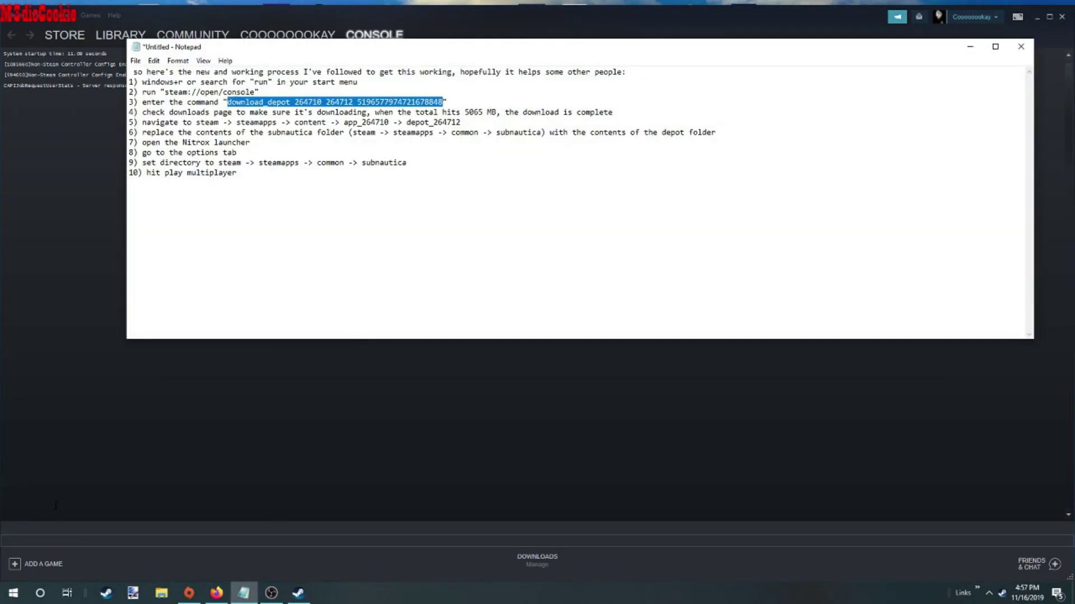
right_click(47, 540)
left_click(55, 571)
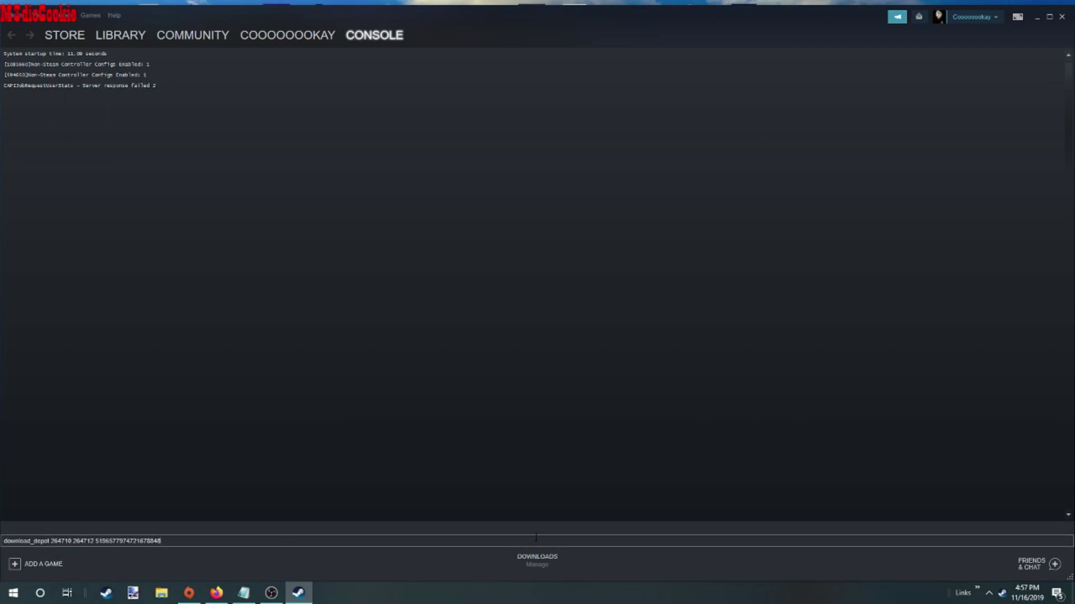
key("Return")
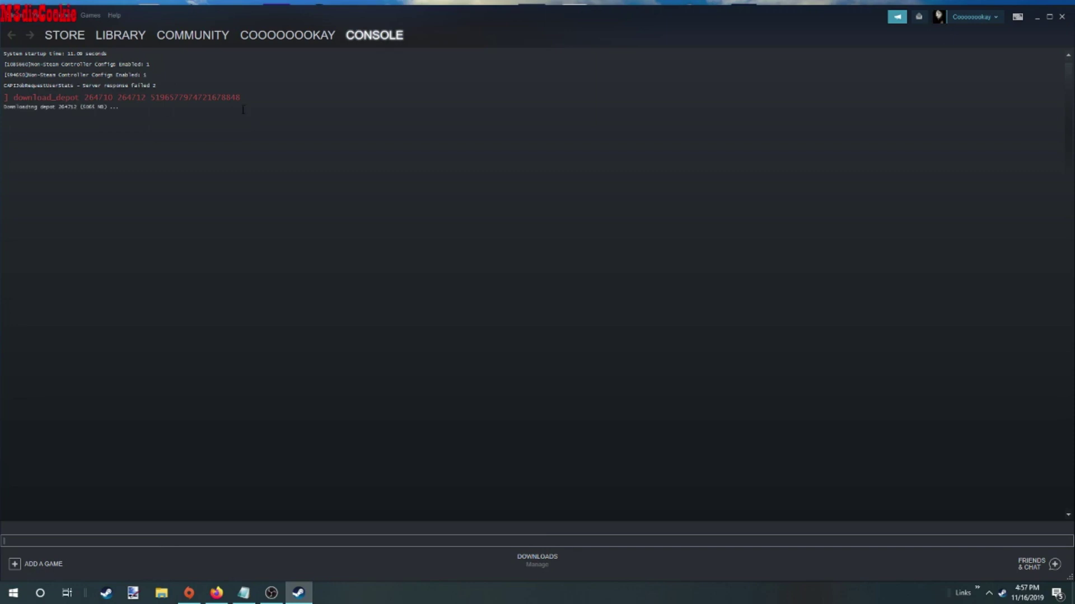
Check the depot's download progress on the Steam downloads page, go back to the console and library, and minimize Steam.
left_click(526, 559)
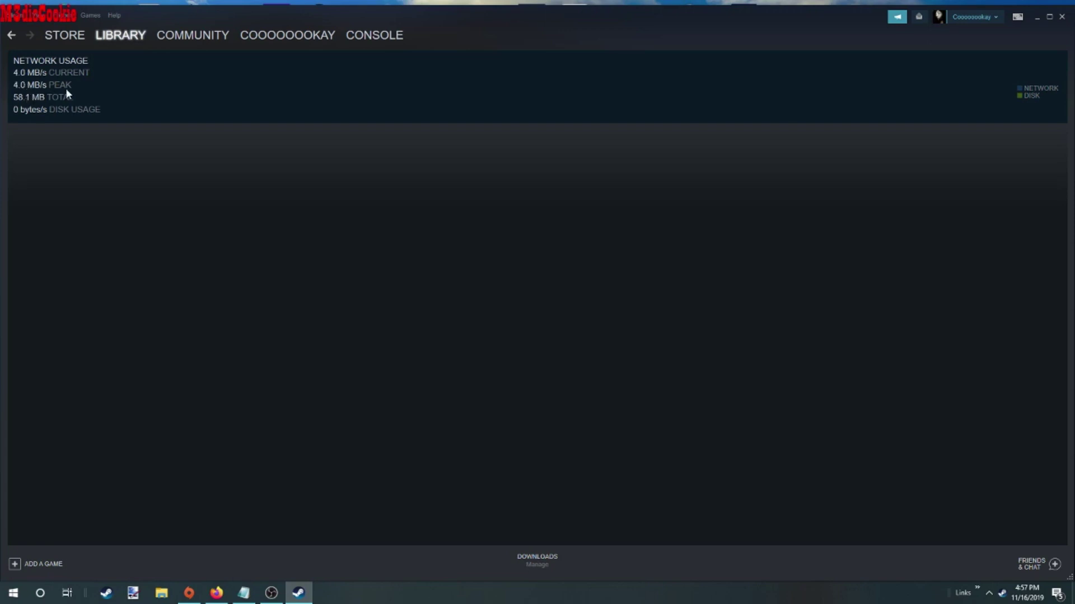
left_click(366, 35)
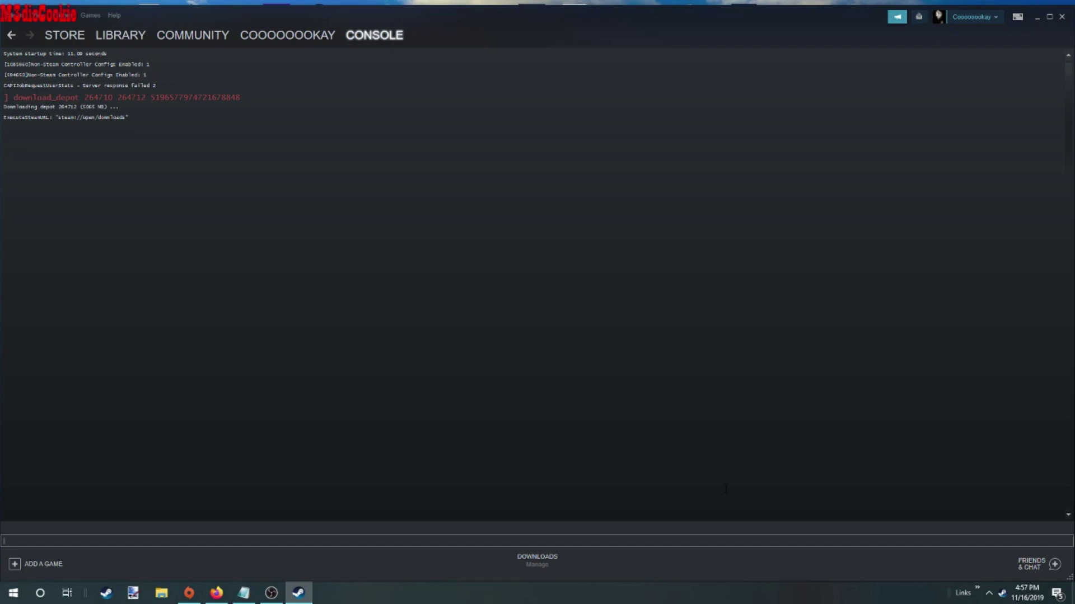
left_click(115, 36)
left_click(1037, 19)
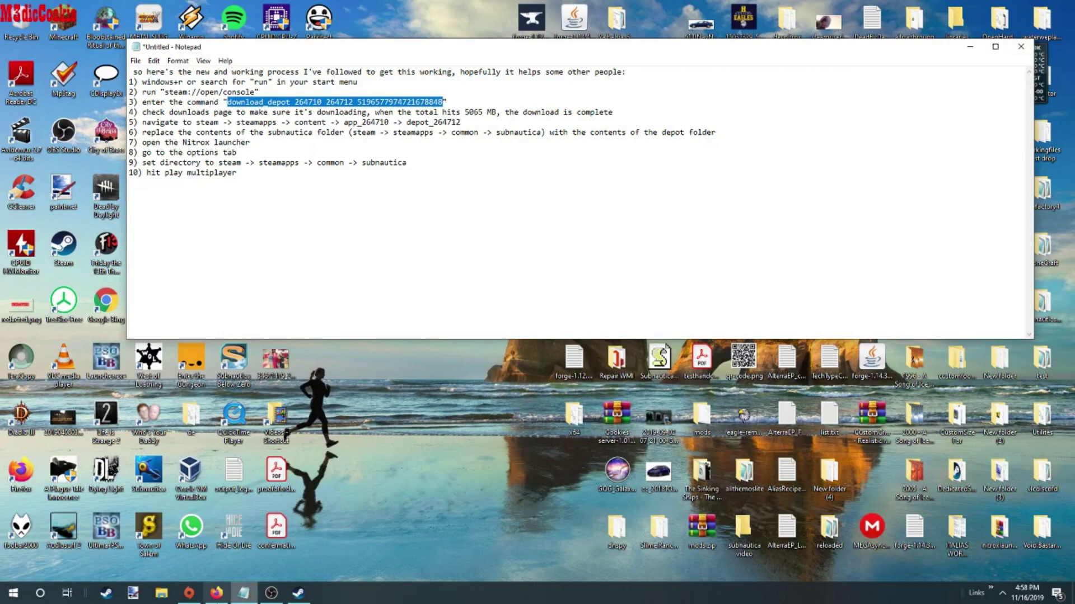
Open File Explorer and browse to the Steam folder inside Program Files (x86) on Local Disk (C:).
left_click(158, 594)
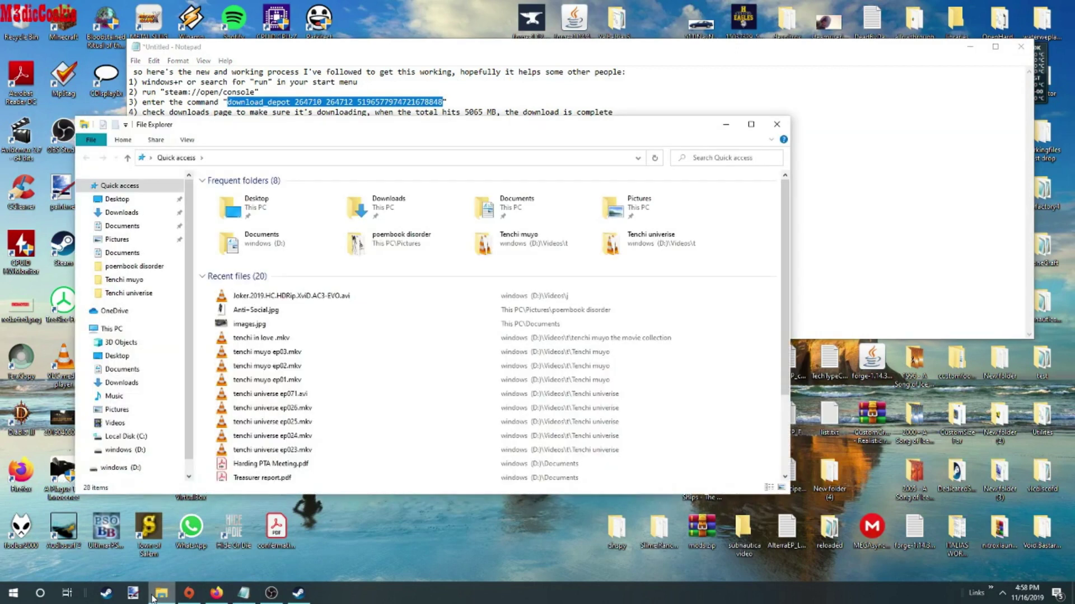
left_click(129, 415)
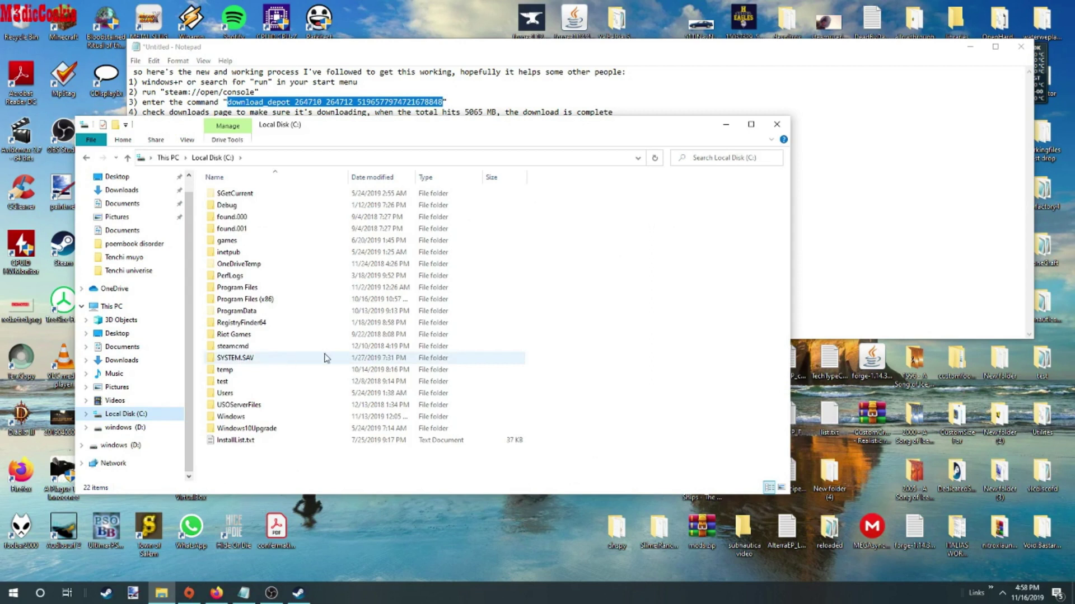
double_click(247, 298)
scroll(236, 376, "down", 8)
scroll(235, 376, "down", 10)
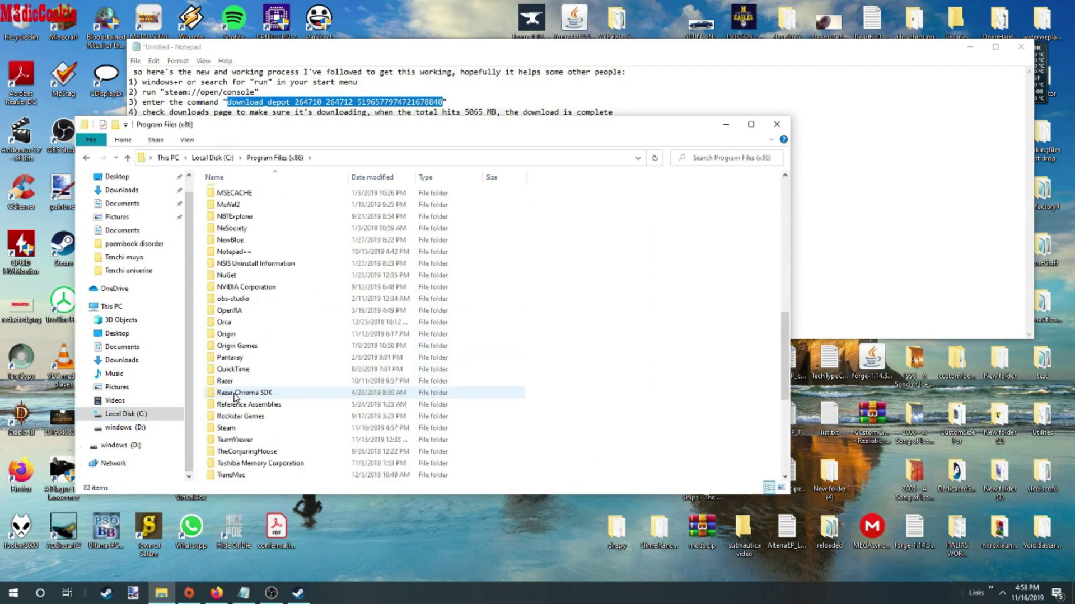
double_click(229, 358)
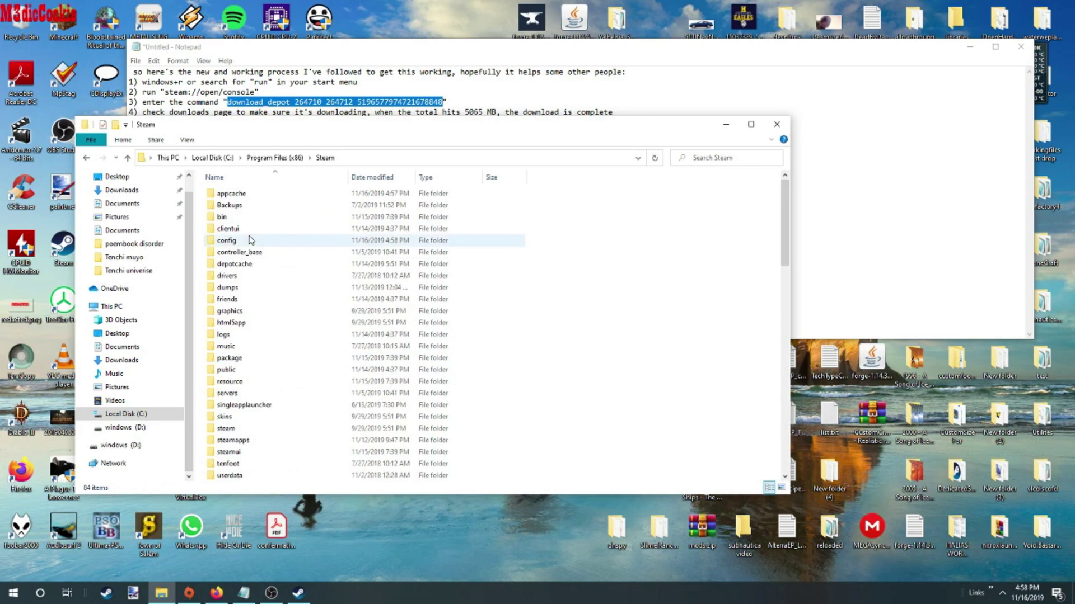
Open the downloaded depot folder at steamapps > content > app_2647101 > depot_264712.
scroll(244, 368, "down", 2)
double_click(234, 346)
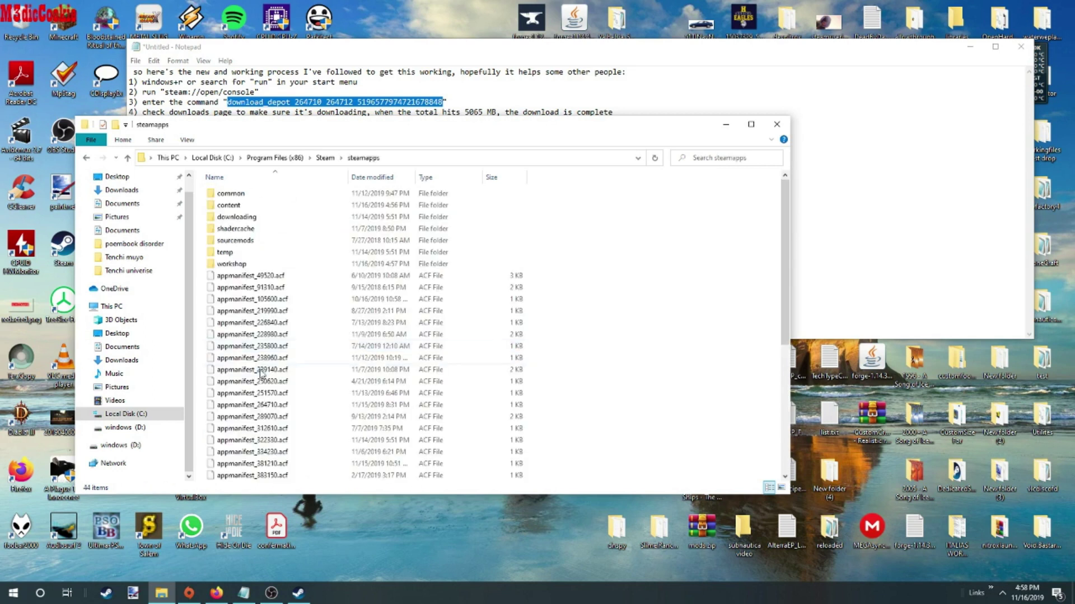
double_click(236, 206)
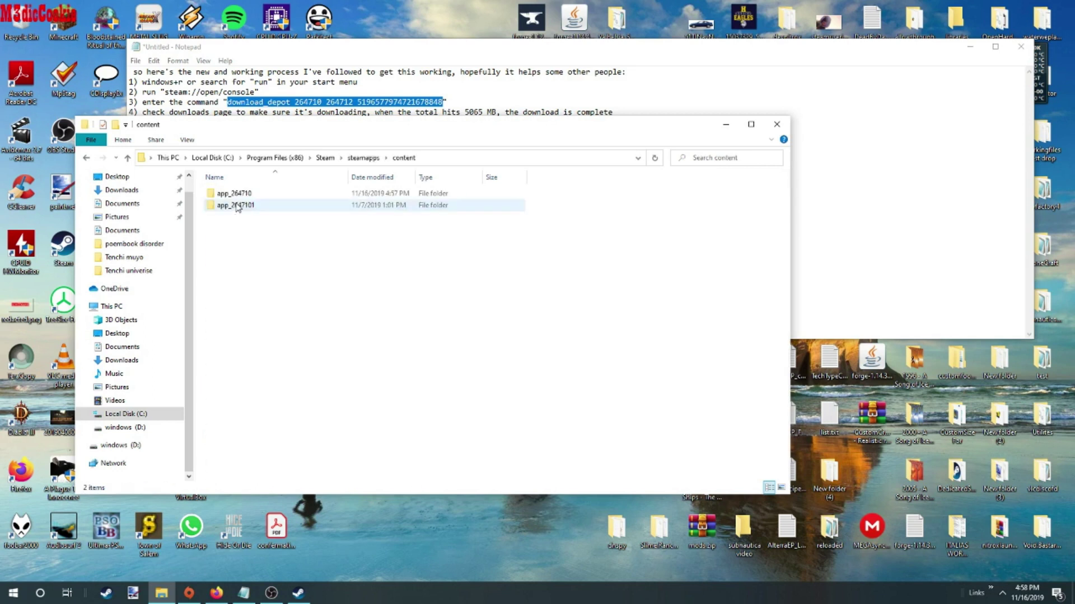
double_click(236, 206)
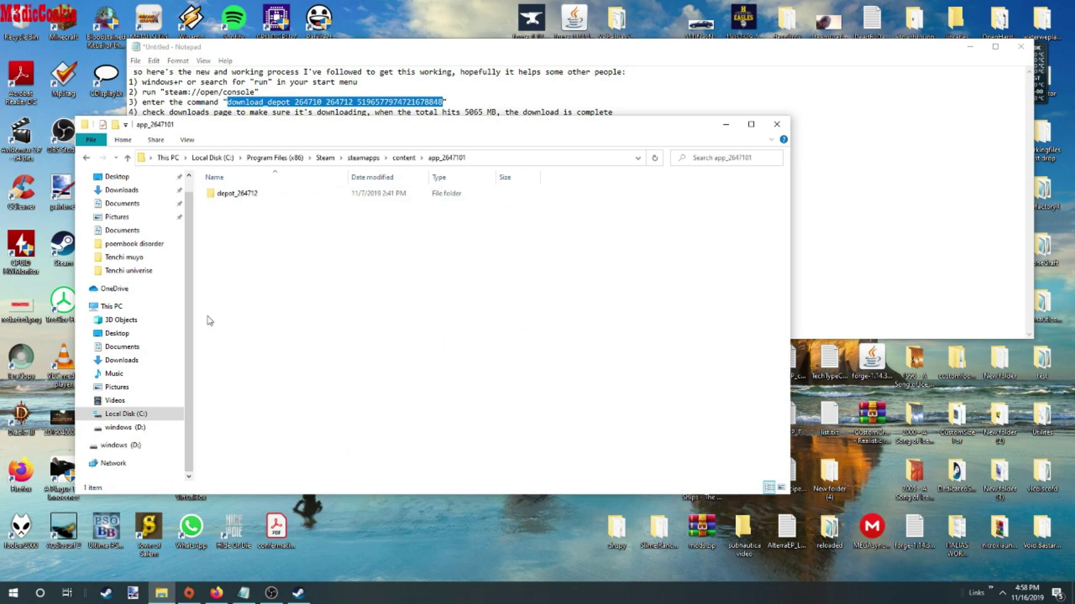
double_click(242, 197)
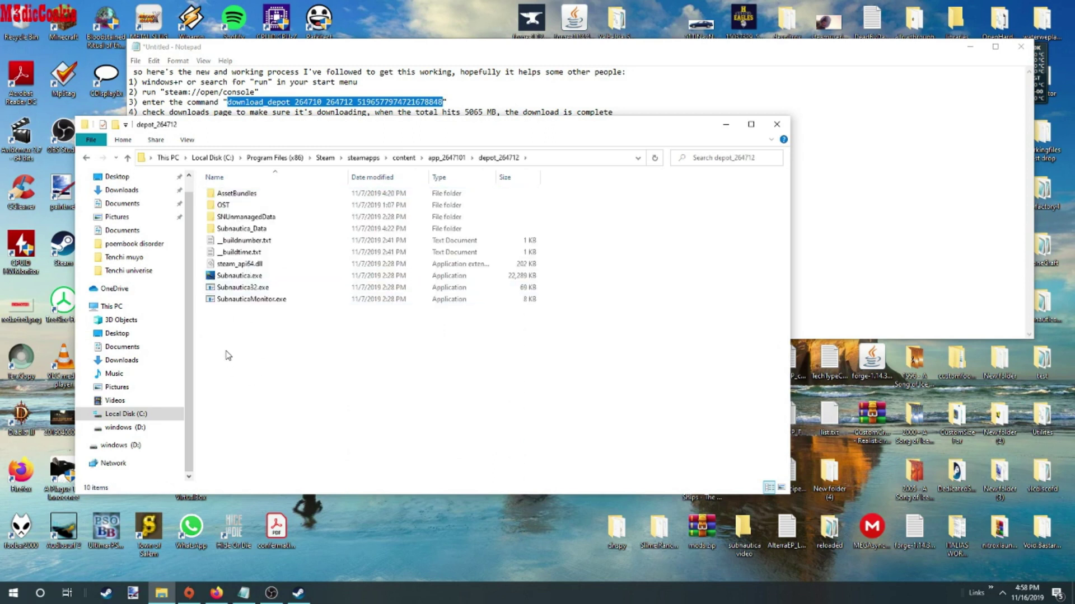
left_click_drag(236, 331, 274, 188)
right_click(244, 199)
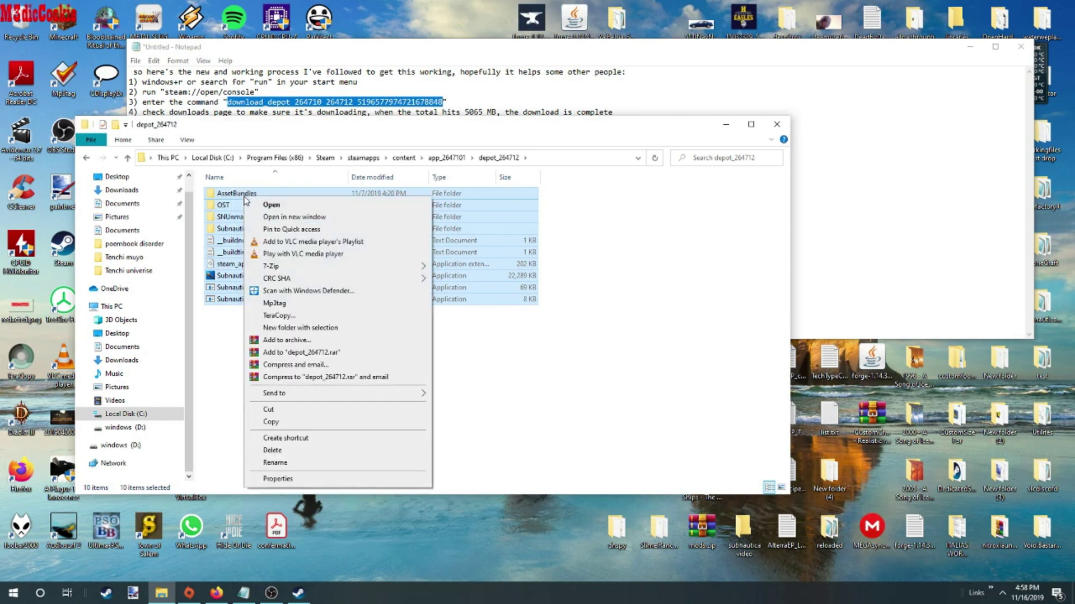
left_click(216, 312)
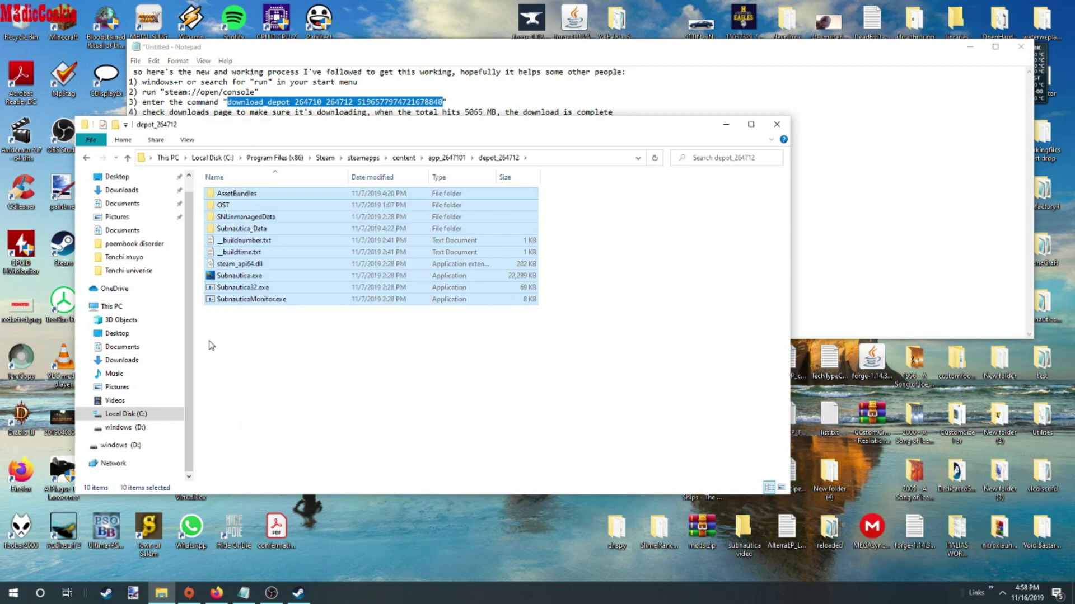
Open Local Disk (C:) in a second window and browse to Program Files (x86) > Steam there.
right_click(111, 415)
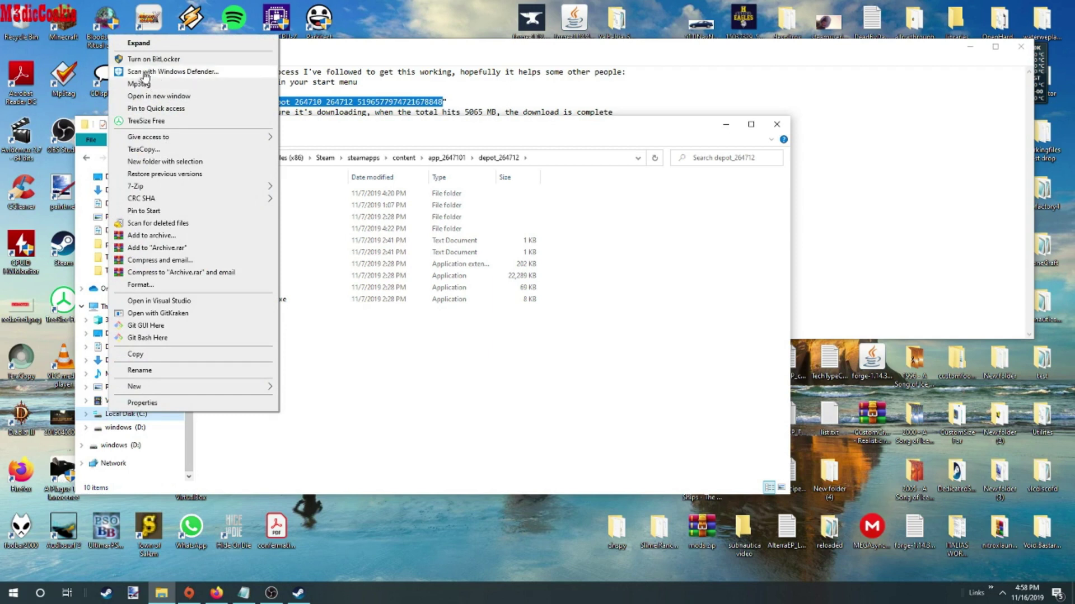
mouse_move(132, 190)
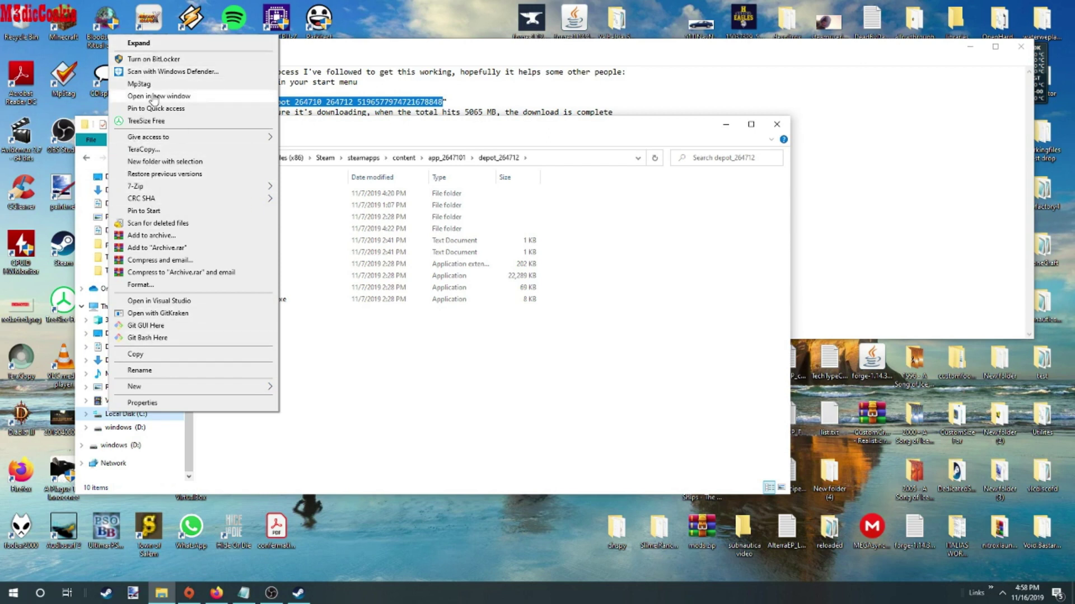
left_click(190, 229)
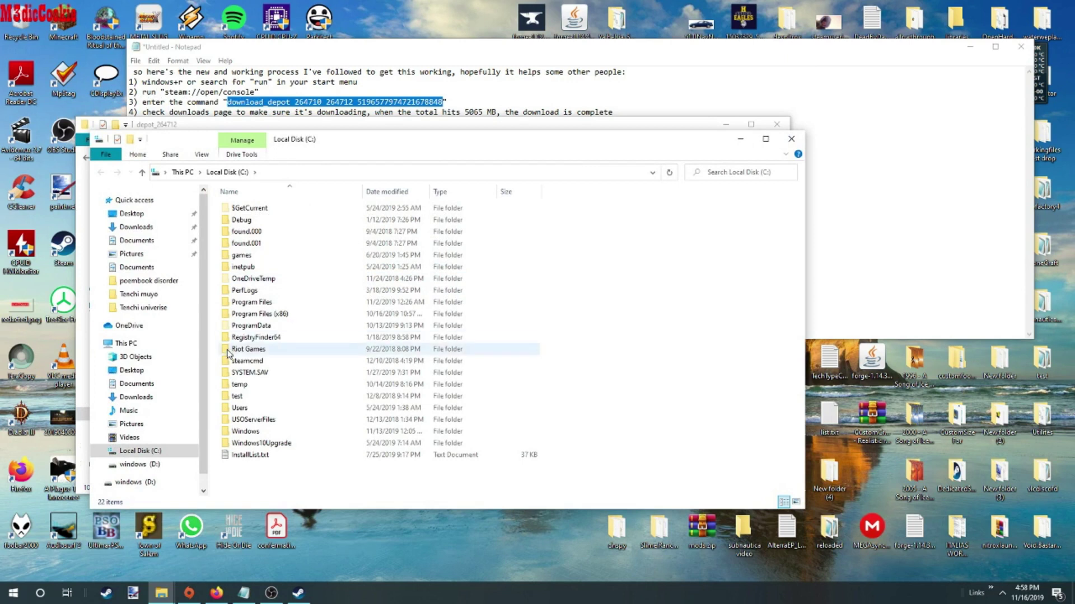
left_click(267, 314)
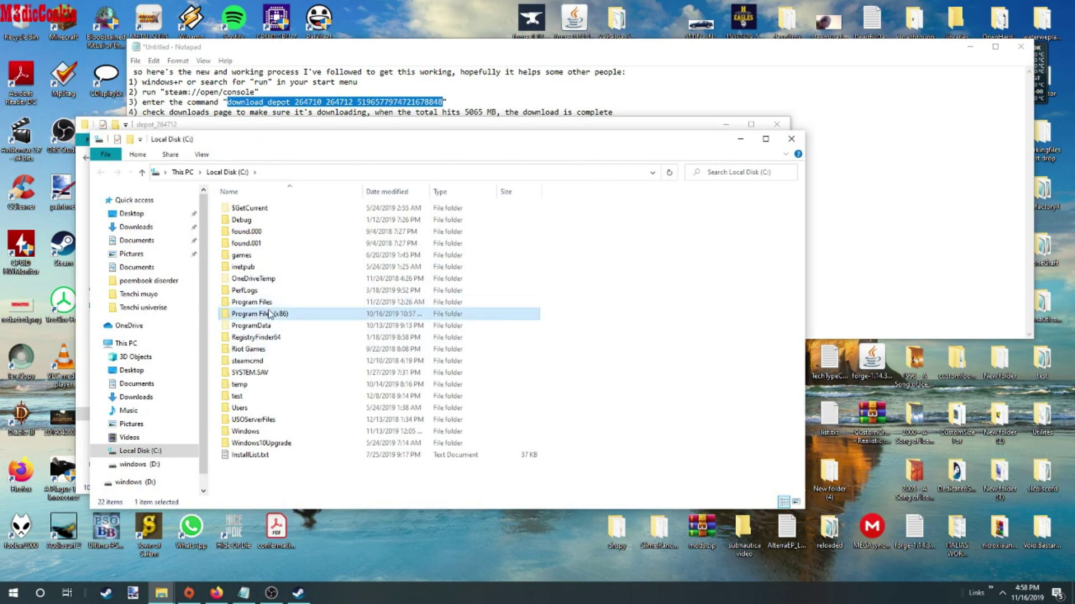
double_click(267, 313)
scroll(260, 404, "down", 18)
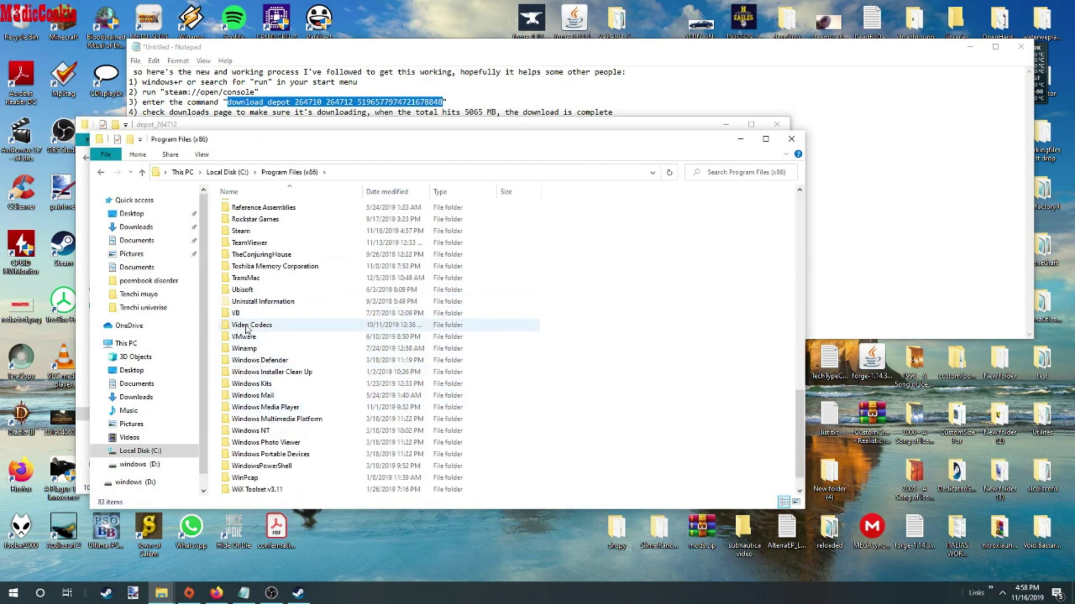
scroll(250, 308, "up", 2)
double_click(246, 299)
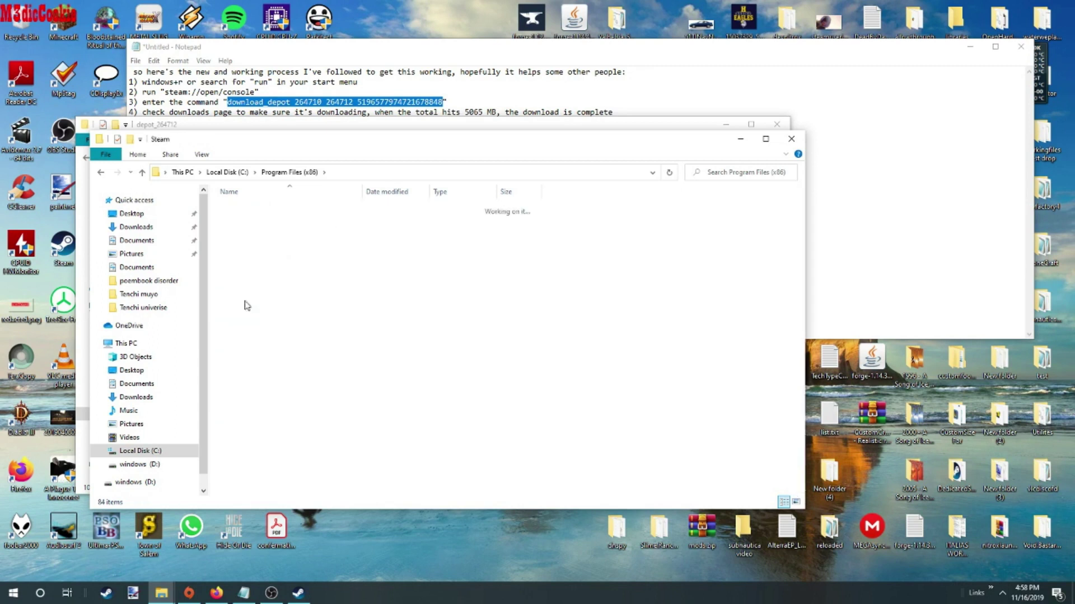
Open the installed game's folder at steamapps > common > Subnautica in the second window.
scroll(250, 302, "down", 4)
left_click(247, 290)
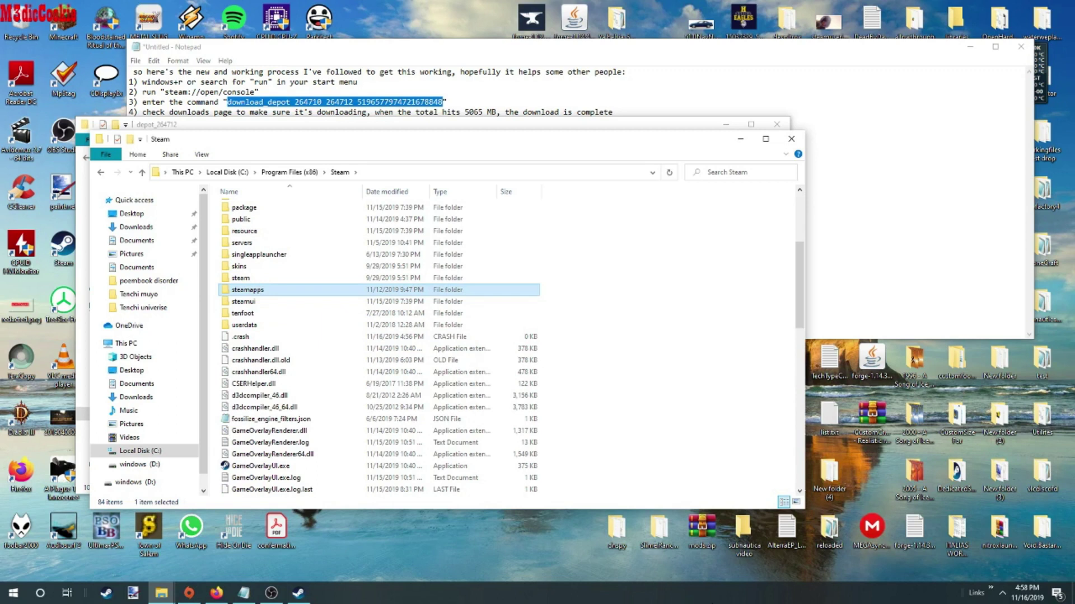
double_click(239, 291)
double_click(248, 211)
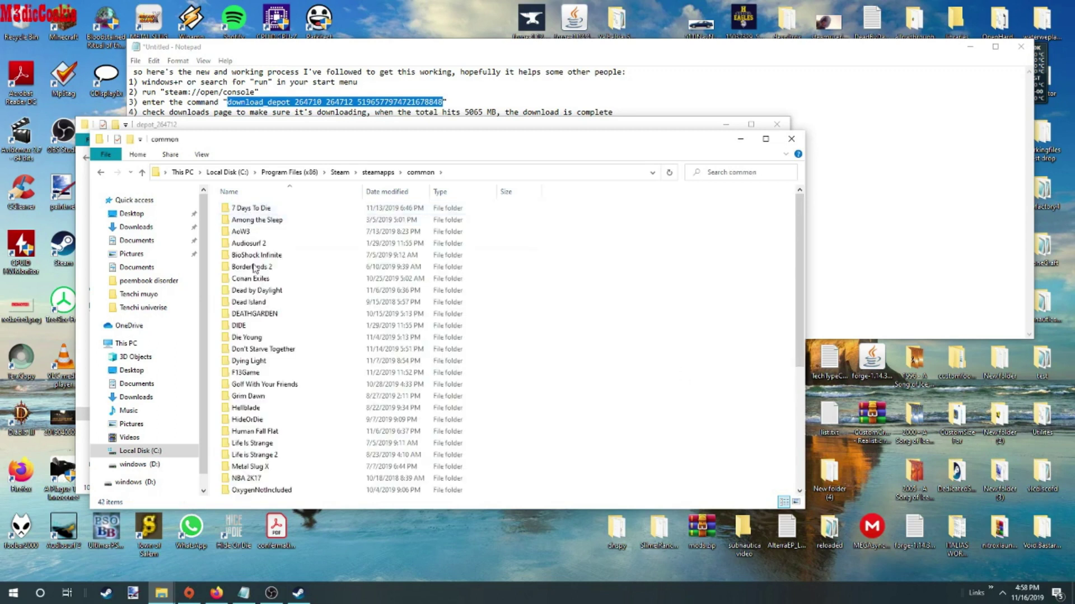
scroll(255, 269, "down", 6)
left_click(242, 385)
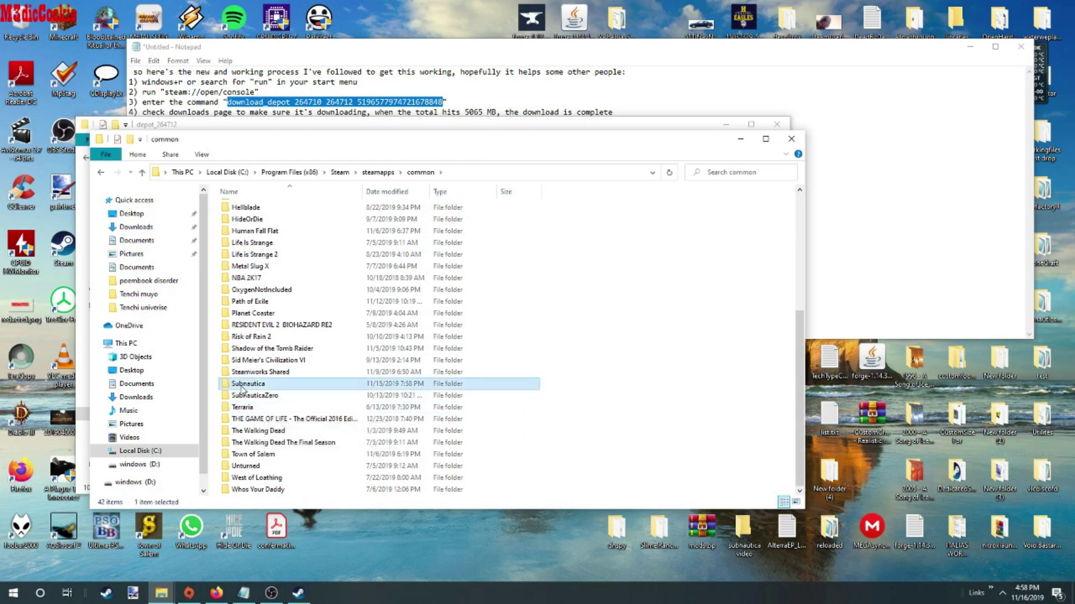
double_click(242, 385)
Delete the Managed folder from the installed game's Subnautica_Data folder.
double_click(253, 273)
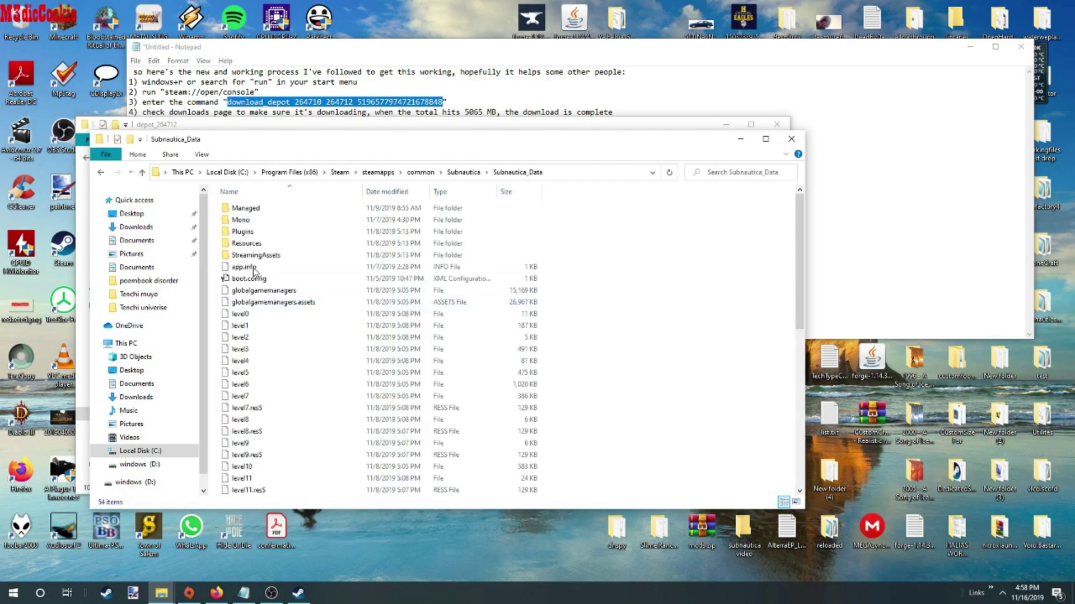
right_click(243, 207)
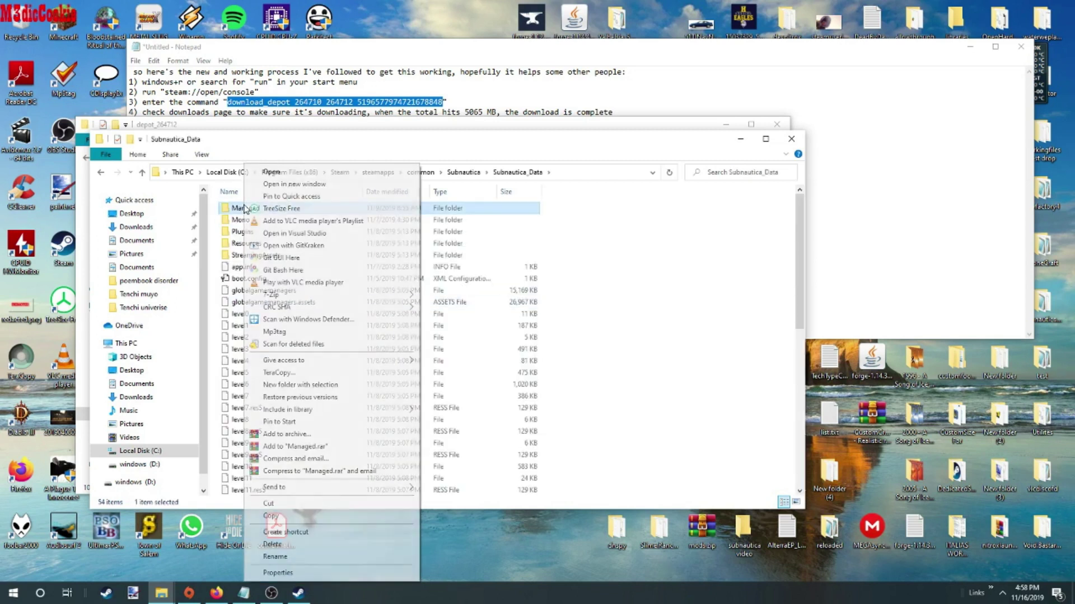
left_click(273, 544)
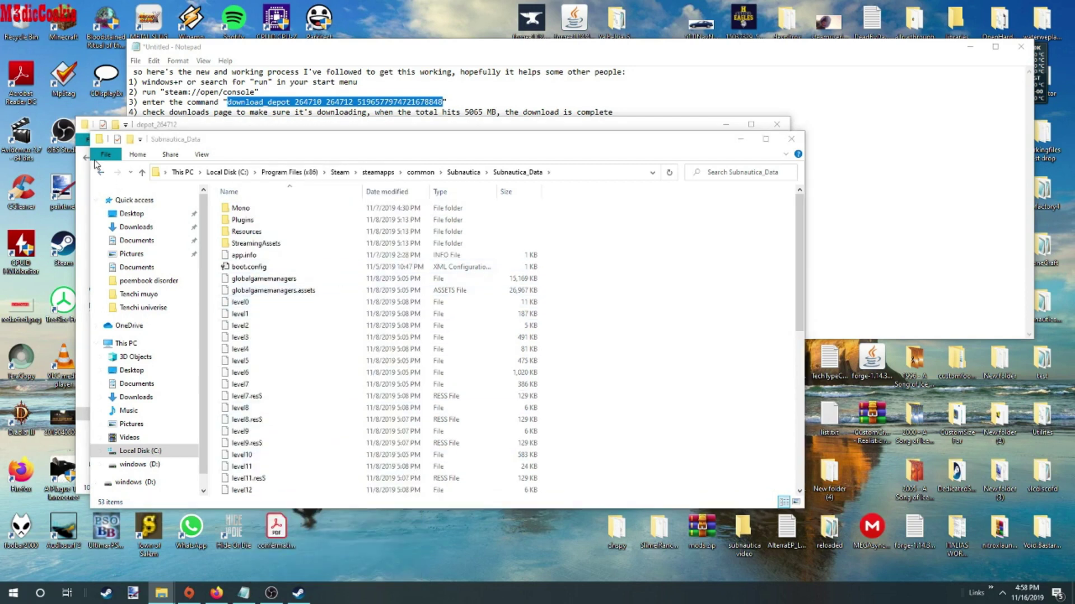
Go back up to the Subnautica folder and move its window aside so the depot_264712 file list stays visible.
left_click(143, 122)
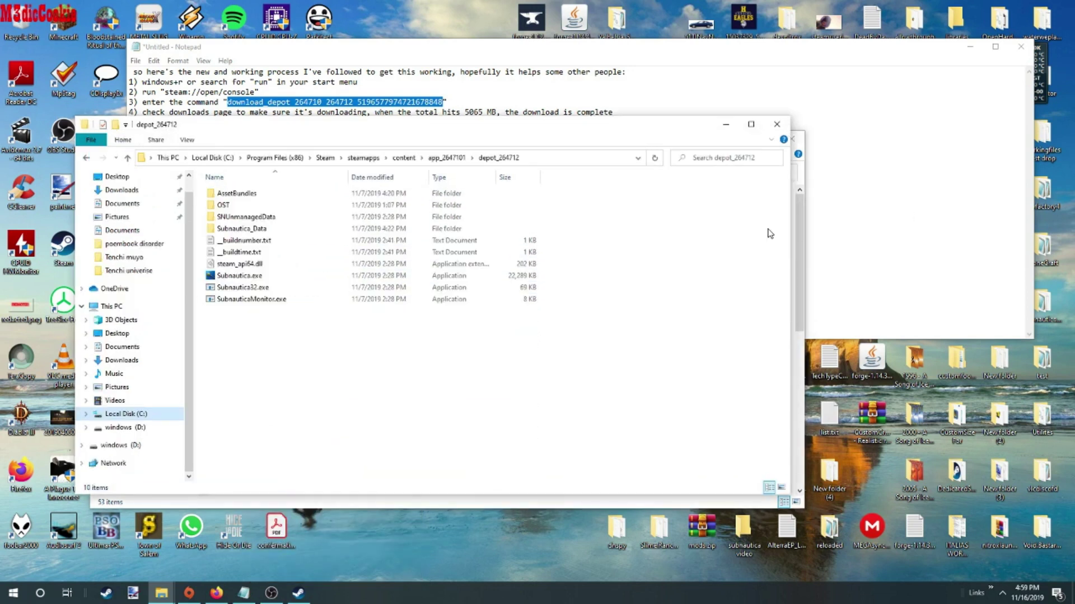
left_click(798, 229)
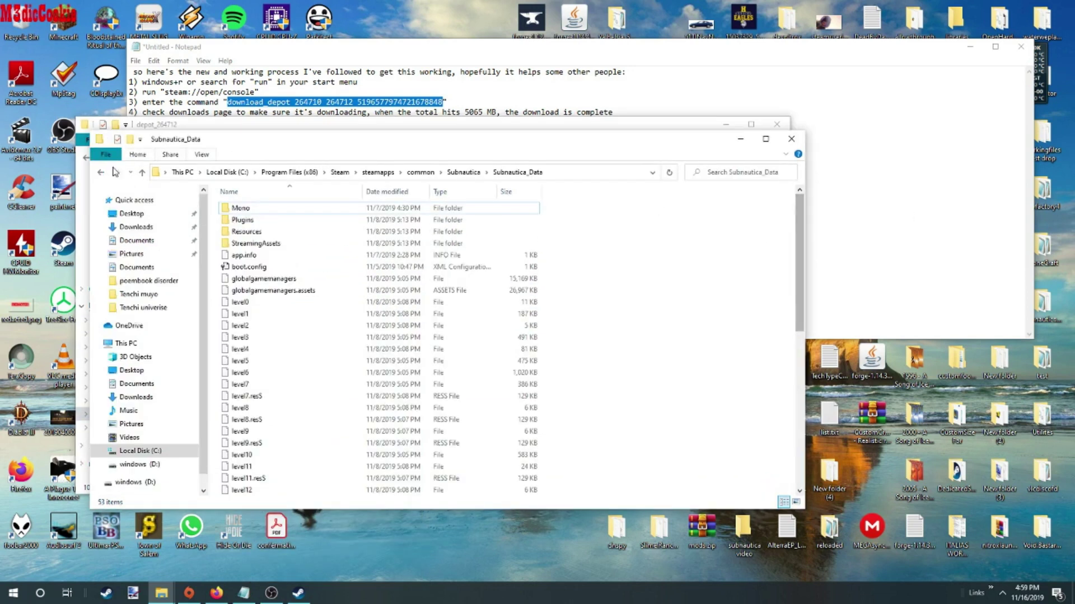
left_click(462, 173)
left_click_drag(403, 140, 614, 170)
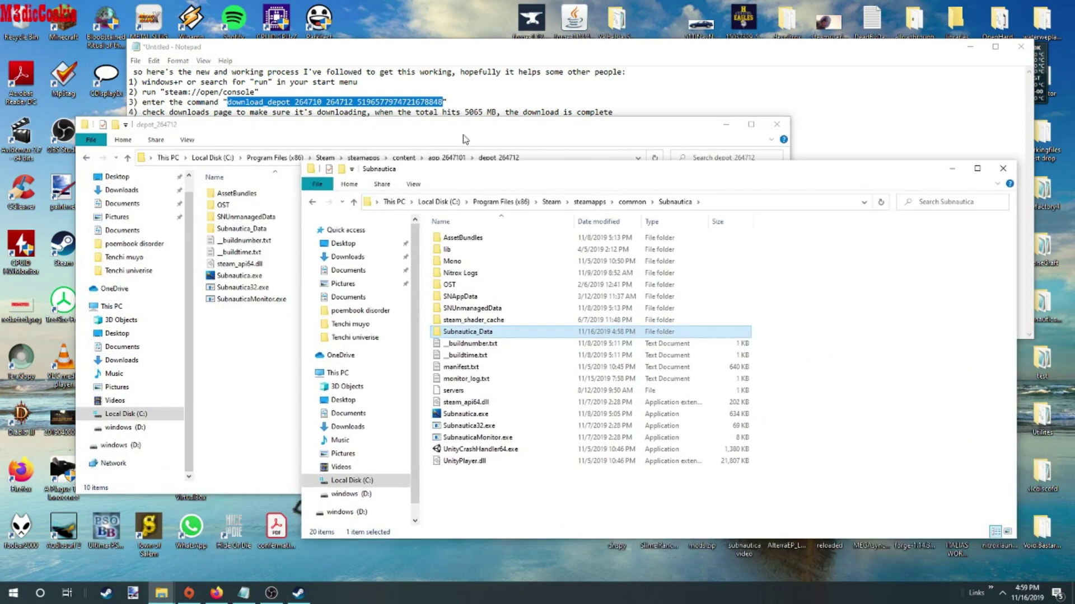
Copy all files and folders from the downloaded depot_264712 folder.
left_click(436, 133)
left_click_drag(247, 338, 238, 194)
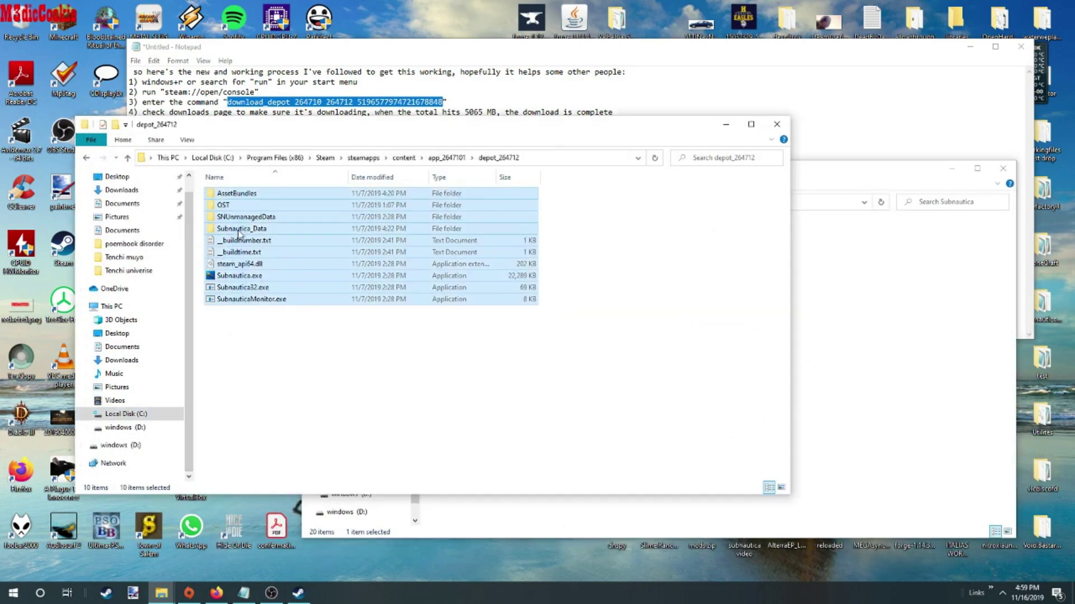
right_click(239, 234)
left_click(294, 457)
Paste the copied depot contents into the installed game's Subnautica folder, using Explorer rather than TeraCopy for the copy.
left_click(820, 463)
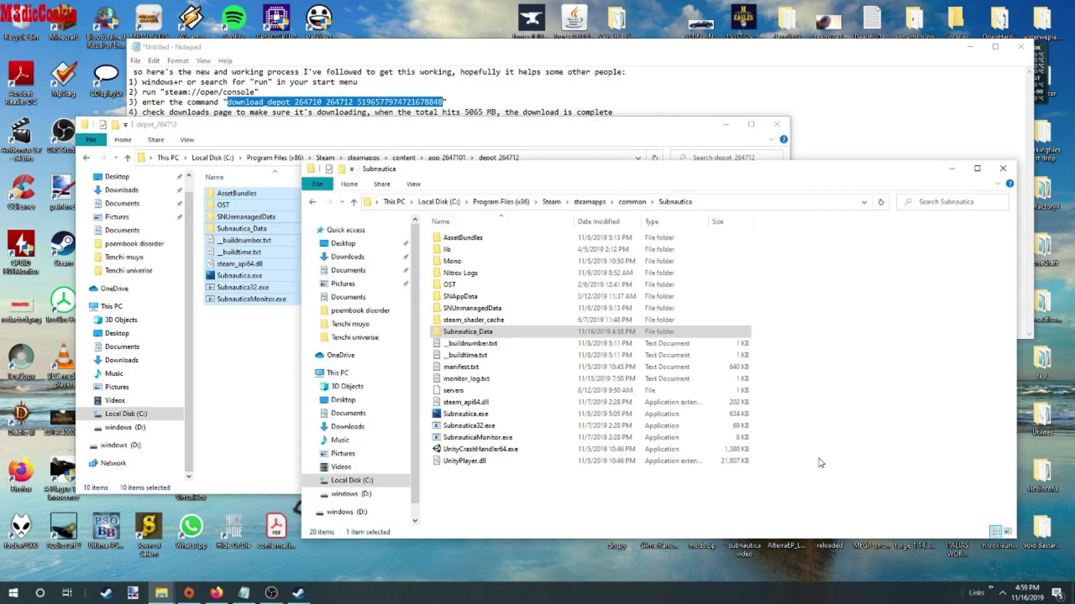
right_click(460, 497)
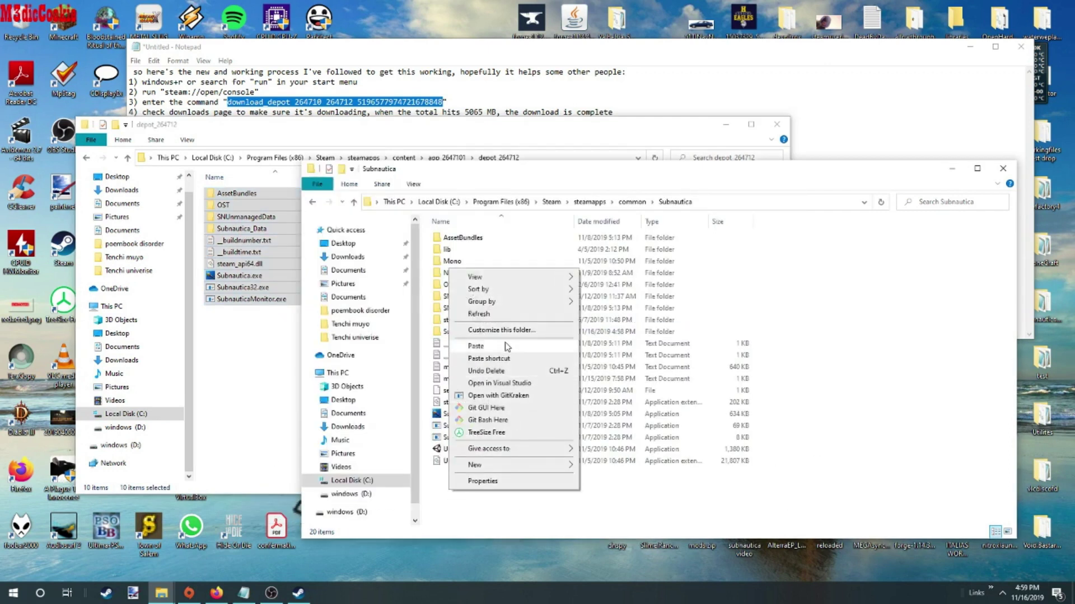
left_click(500, 347)
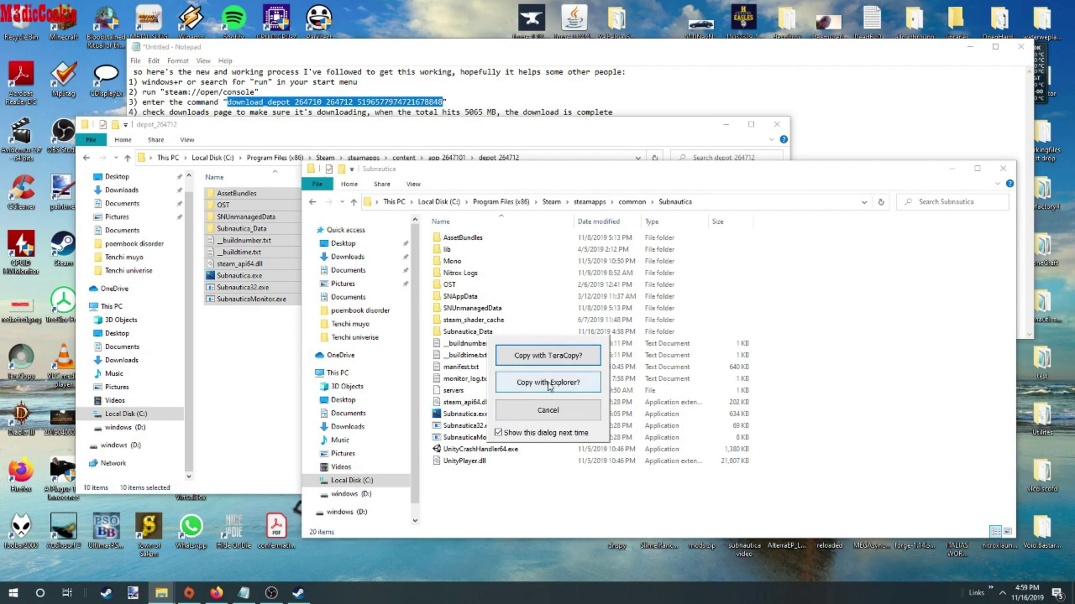
left_click(548, 385)
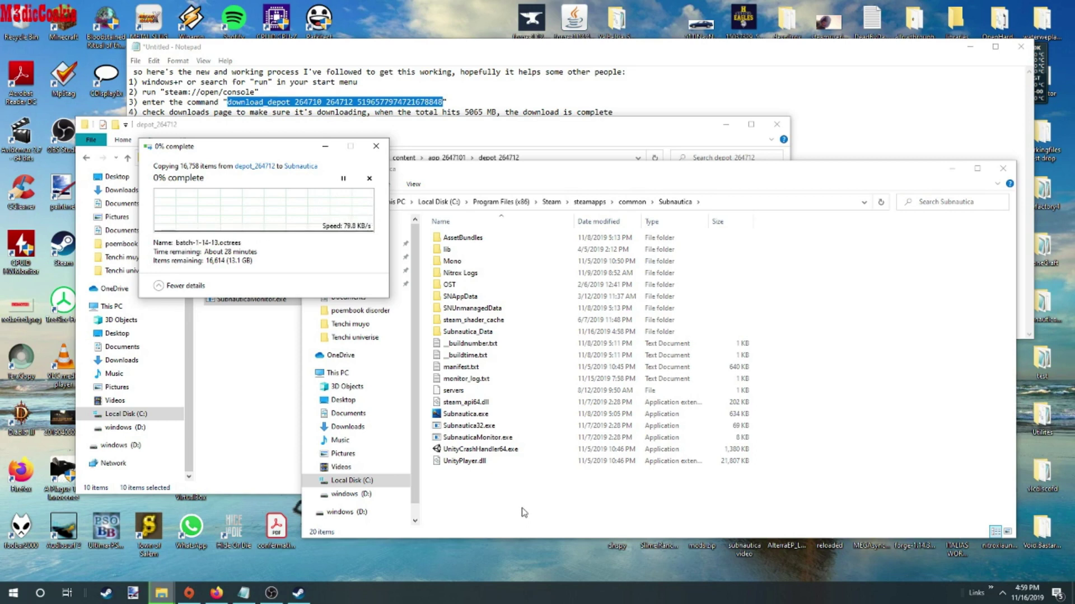
Review the remaining Nitrox setup instructions in Notepad, minimize them and move the copy progress window aside.
left_click(421, 55)
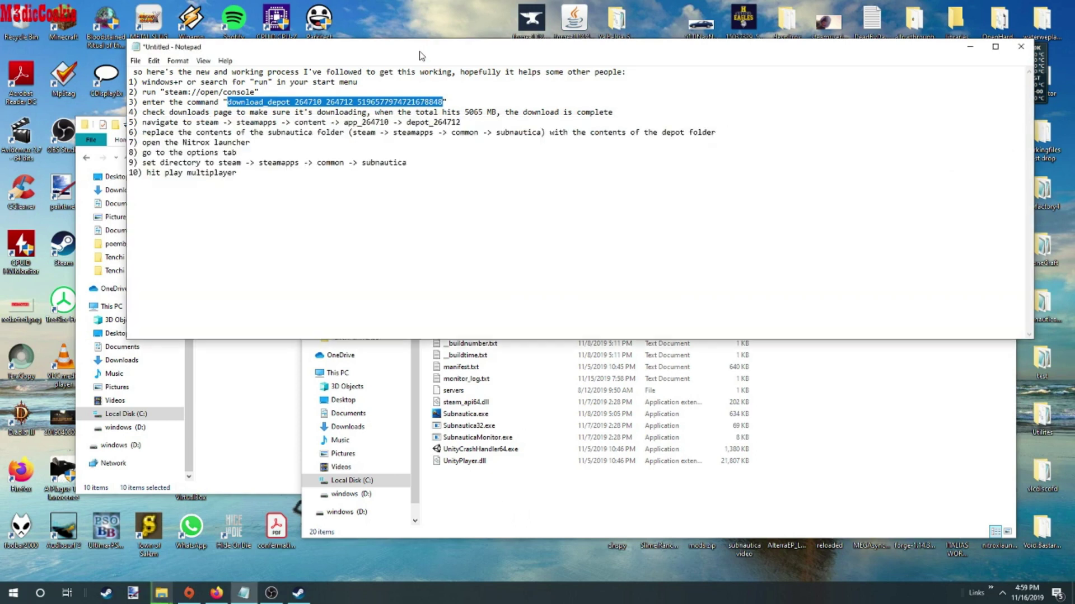
left_click_drag(417, 57, 497, 57)
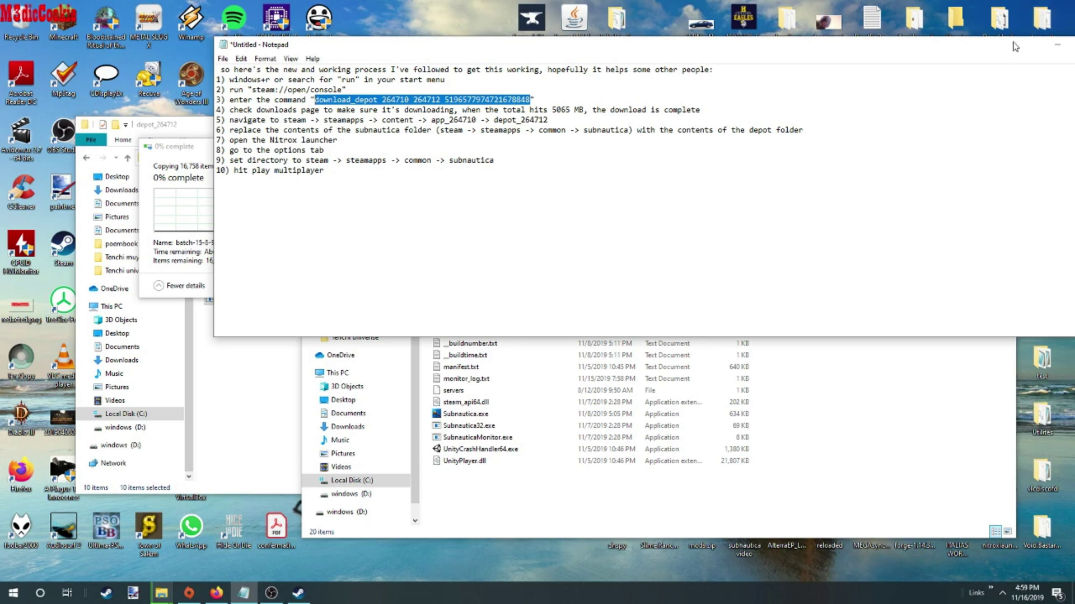
left_click(1057, 44)
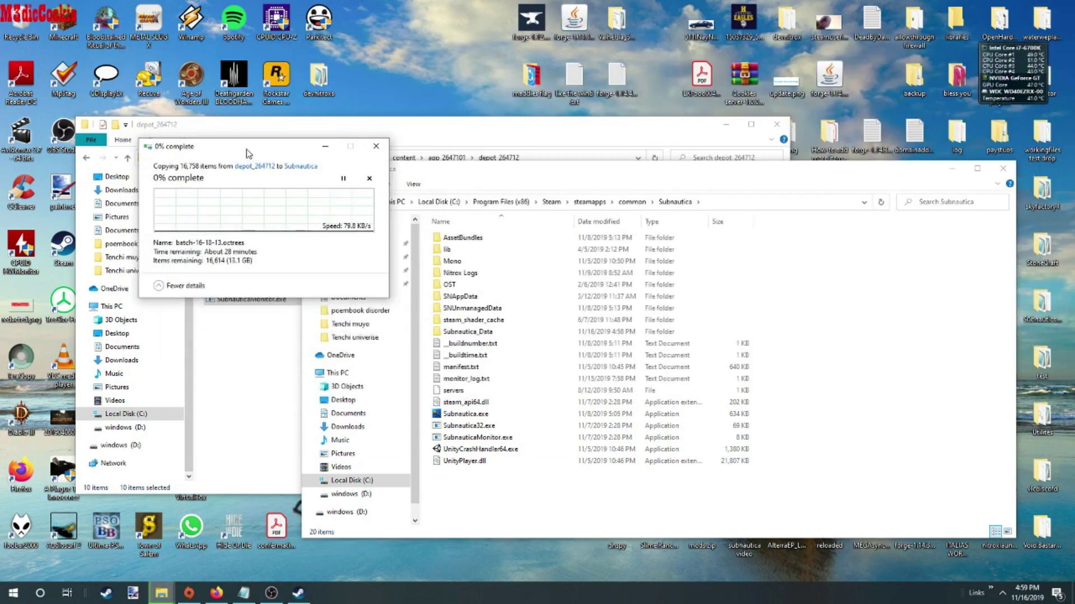
left_click_drag(210, 148, 587, 141)
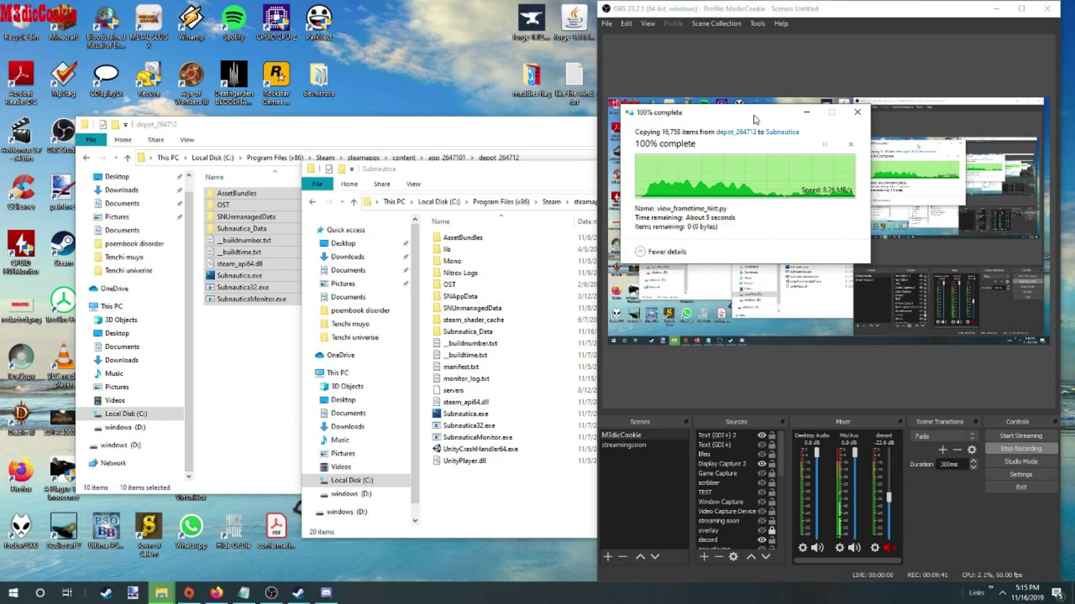
Put away the depot_264712 and OBS windows and move the Subnautica folder window aside to uncover the desktop folders.
left_click(468, 175)
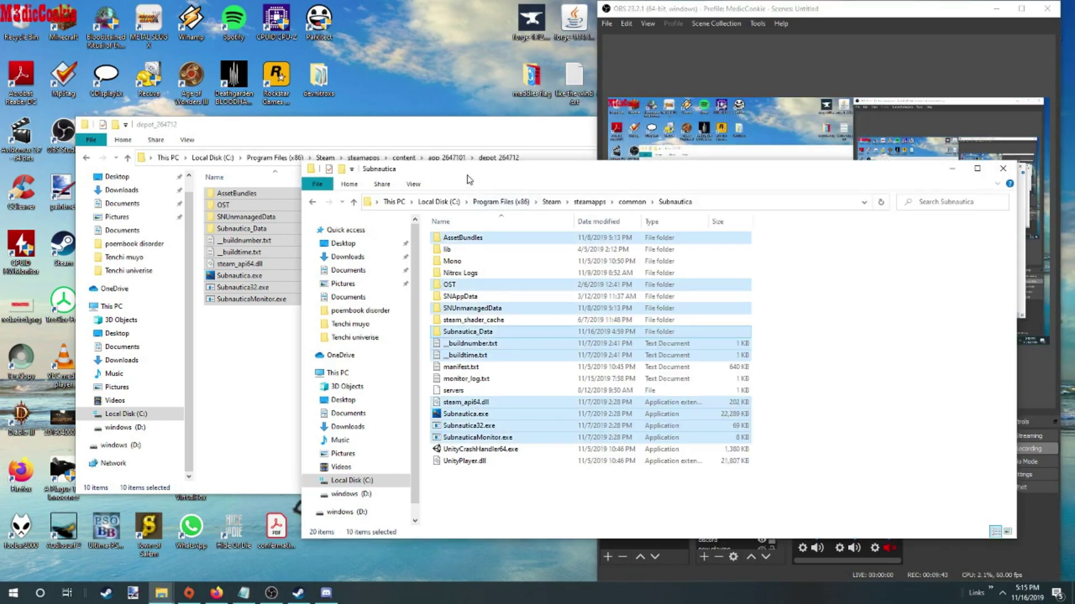
left_click(511, 142)
left_click(762, 125)
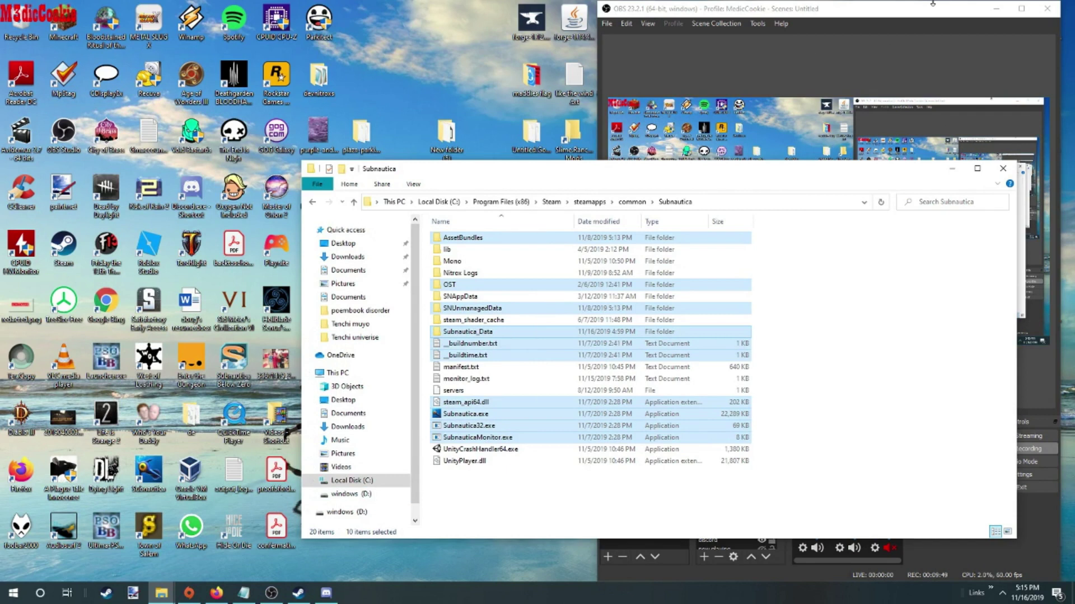
left_click(995, 9)
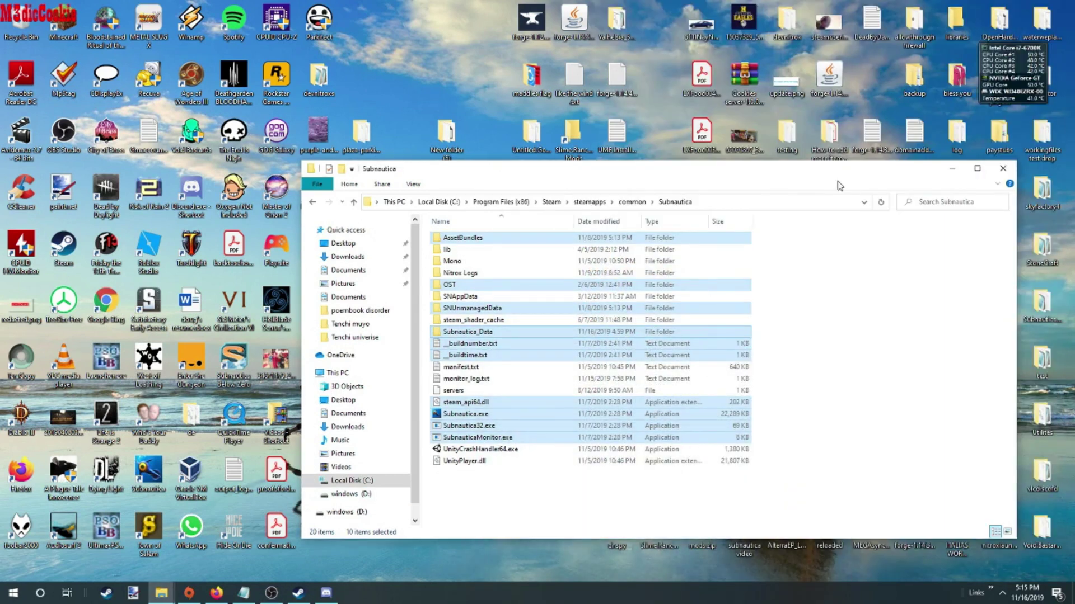
left_click_drag(838, 174, 617, 33)
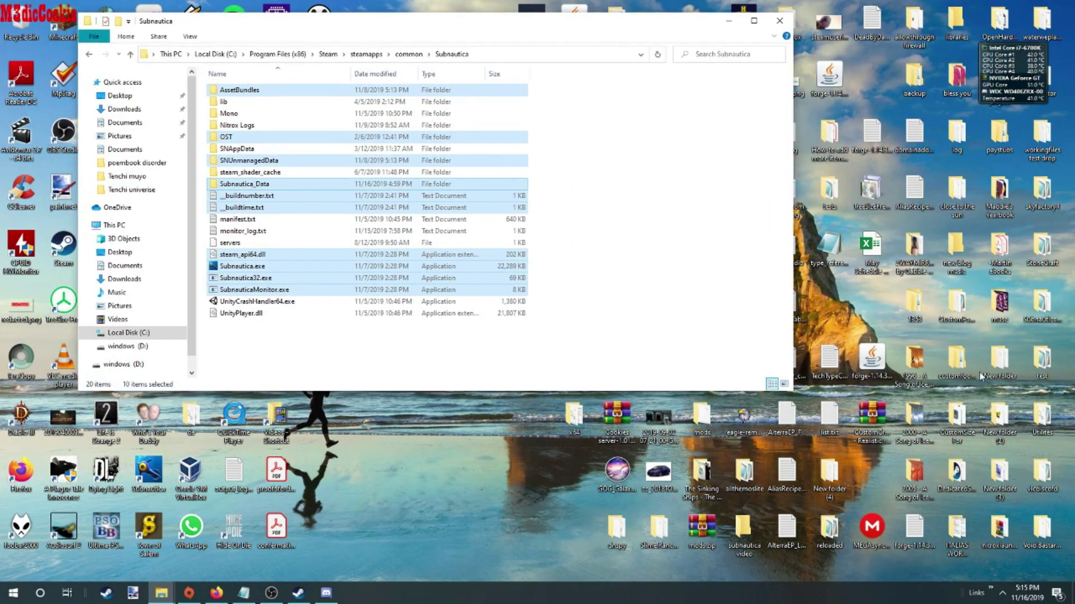
Open the nitroxlauncher folder from the desktop and run NitroxLauncher.exe.
double_click(983, 547)
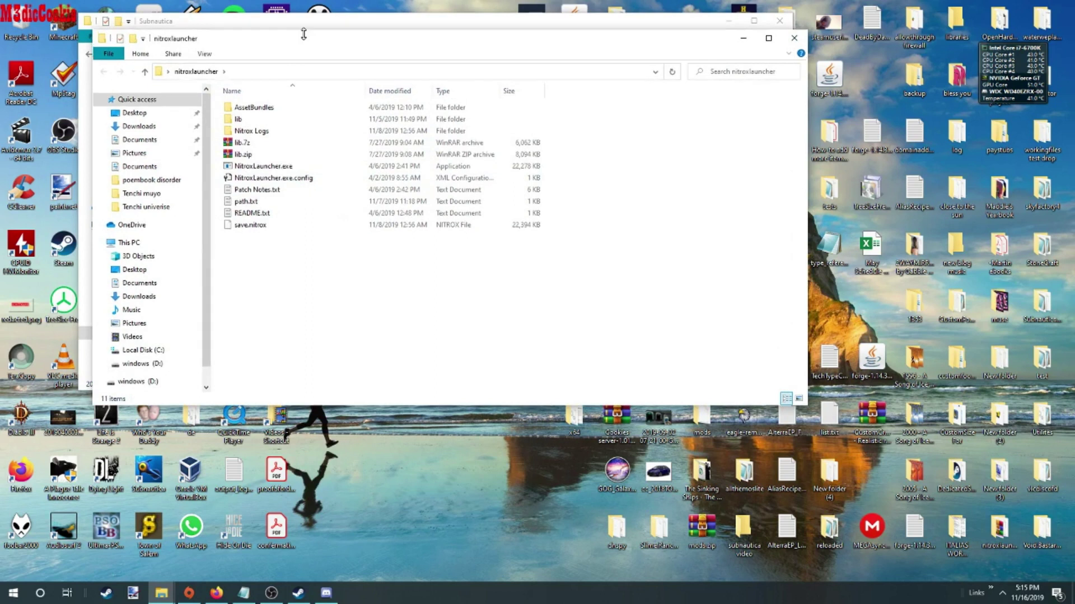
left_click_drag(304, 34, 682, 68)
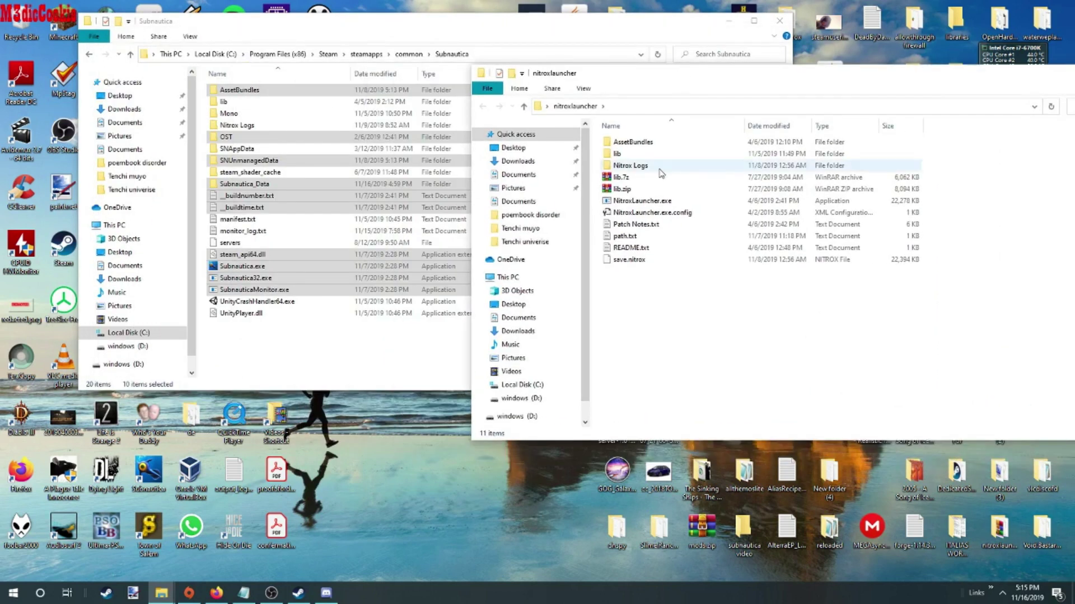
double_click(656, 199)
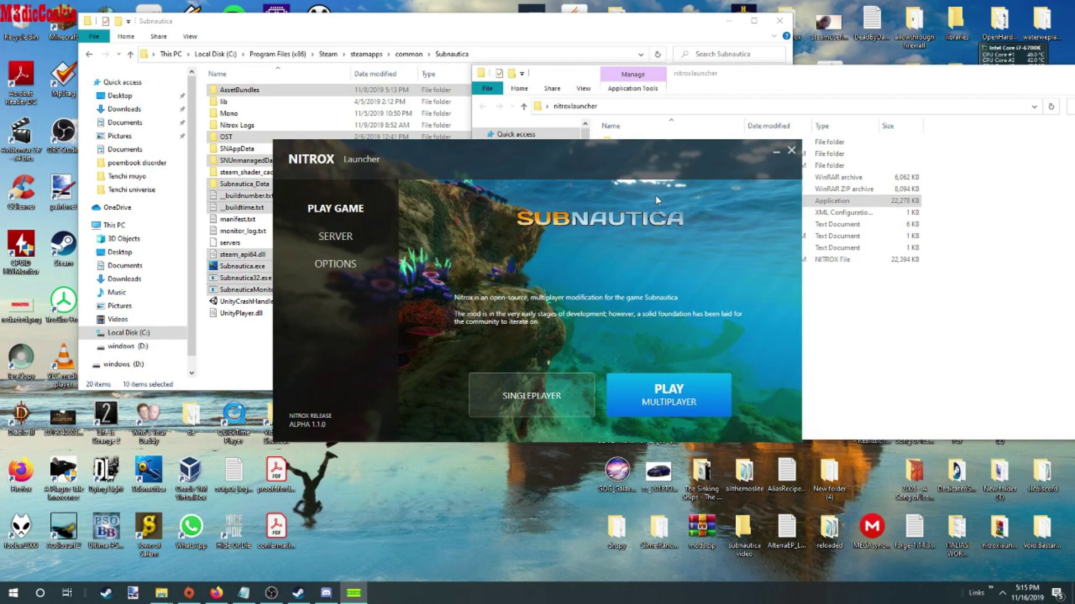
Start the Nitrox server from the launcher and launch Subnautica in multiplayer mode.
left_click(321, 238)
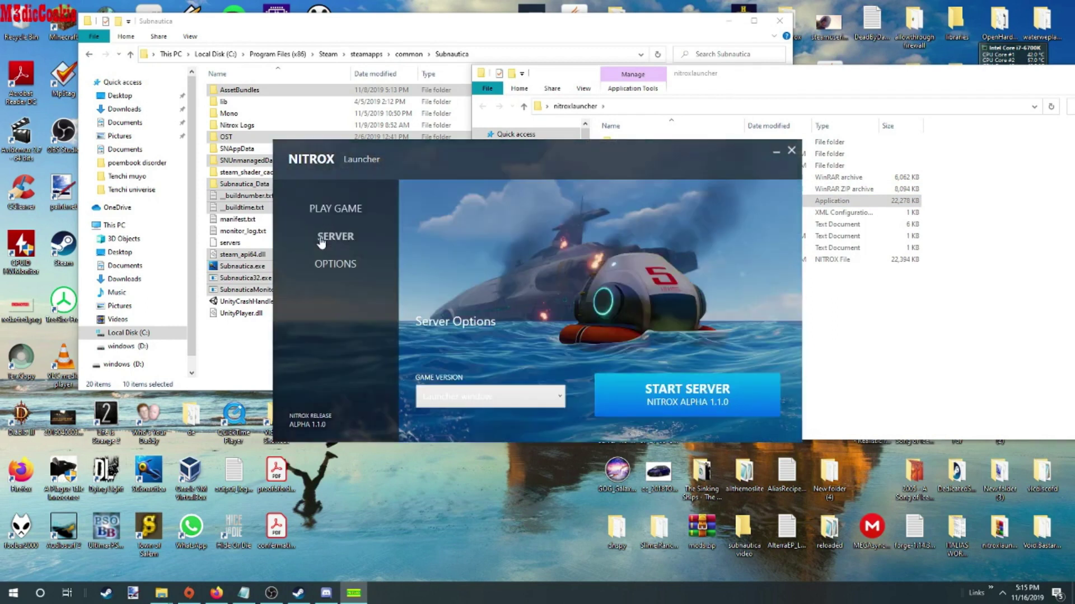
left_click(657, 395)
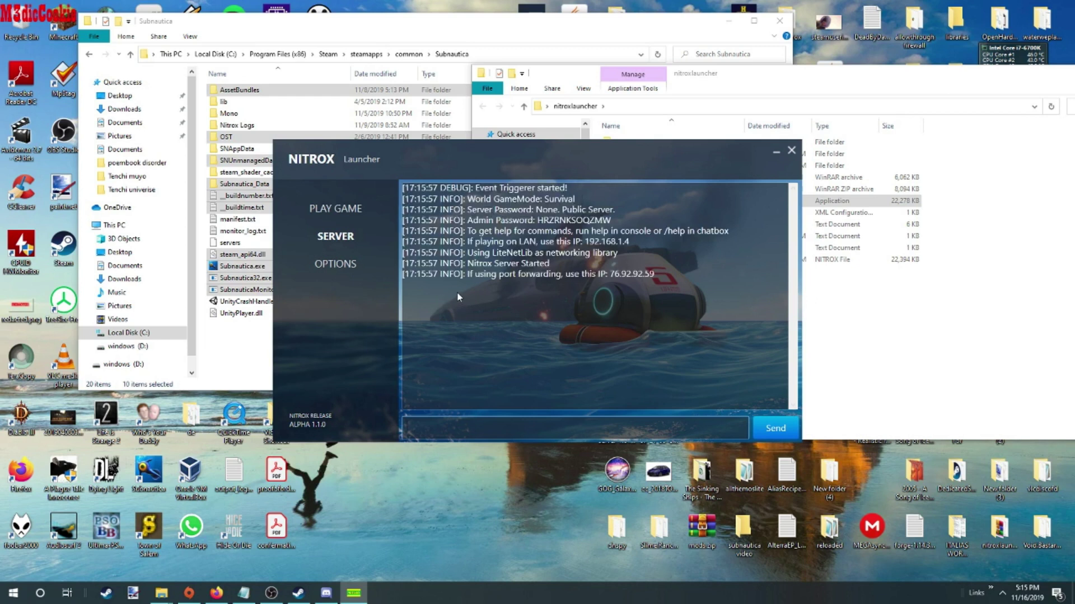
left_click(336, 209)
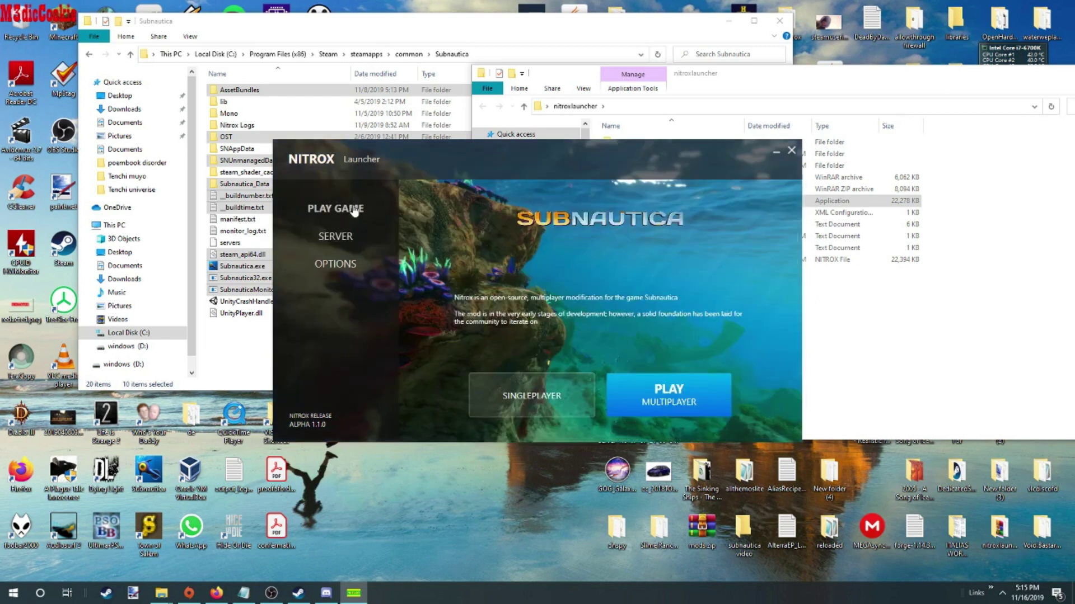
left_click(662, 399)
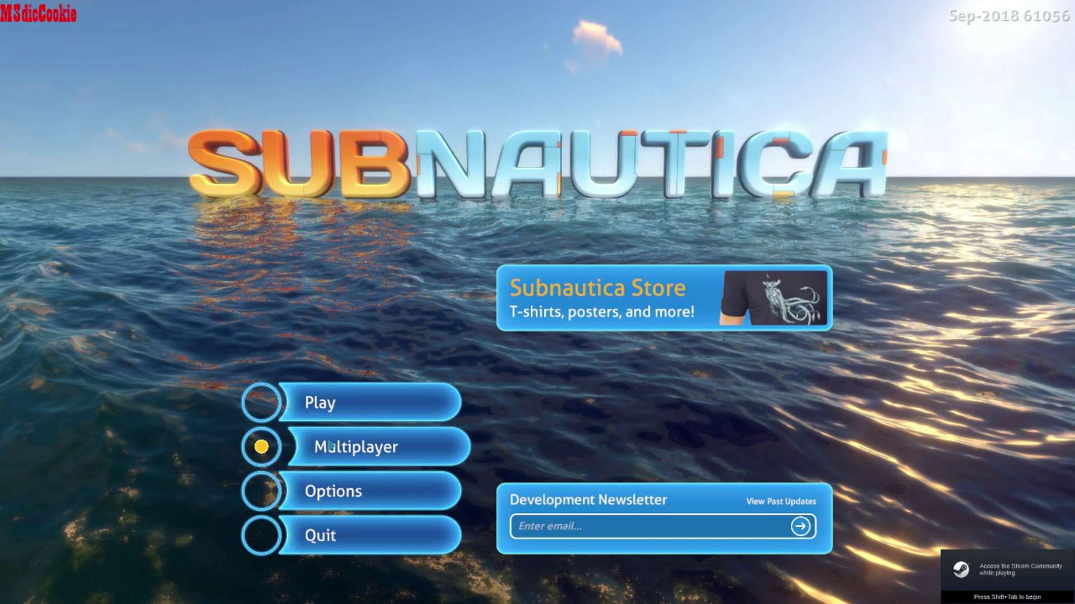
Connect to the local multiplayer server at 127.0.0.1 and join with the existing player name and color.
left_click(330, 446)
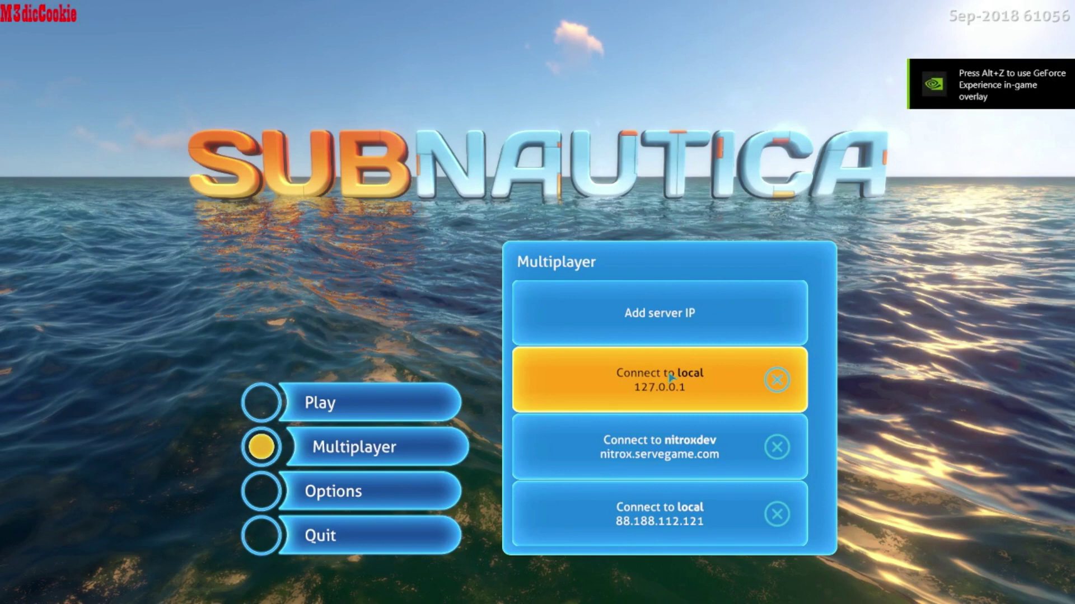
left_click(670, 378)
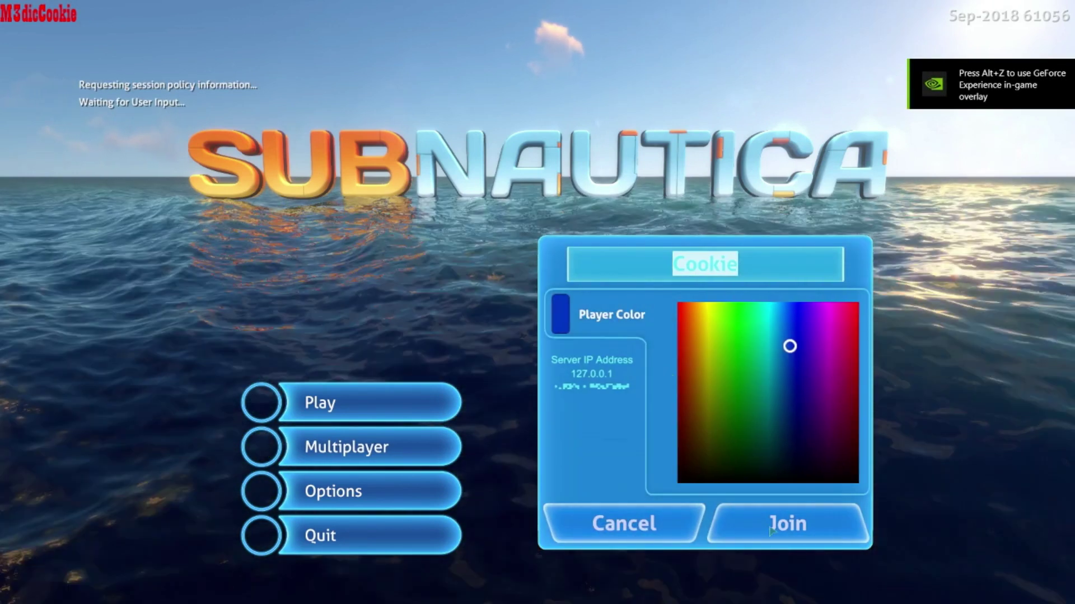
left_click(771, 532)
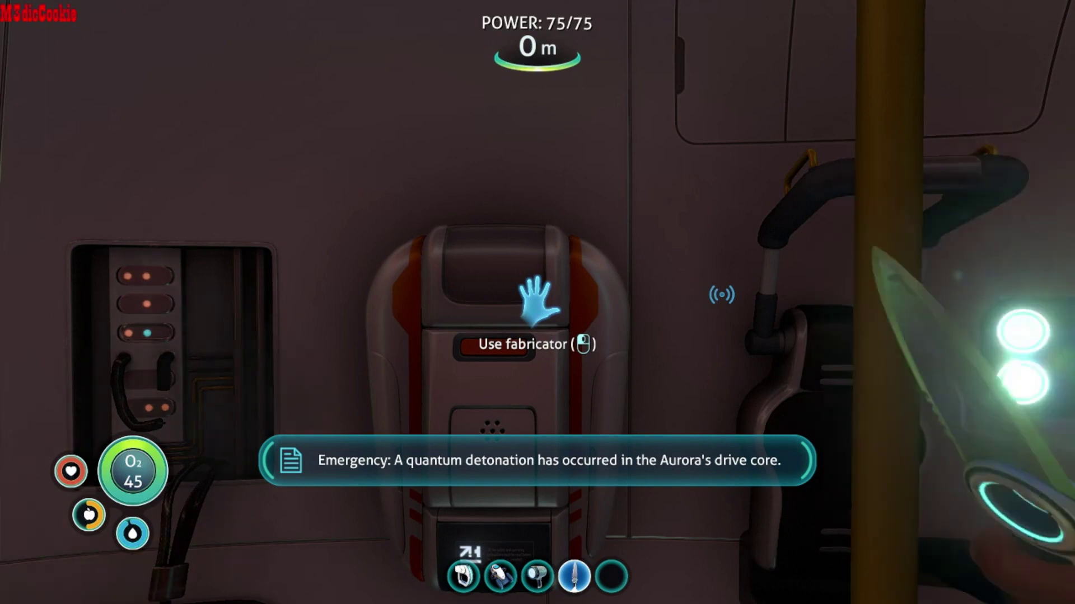
Quit the multiplayer session to the main menu and exit Subnautica.
key("Escape")
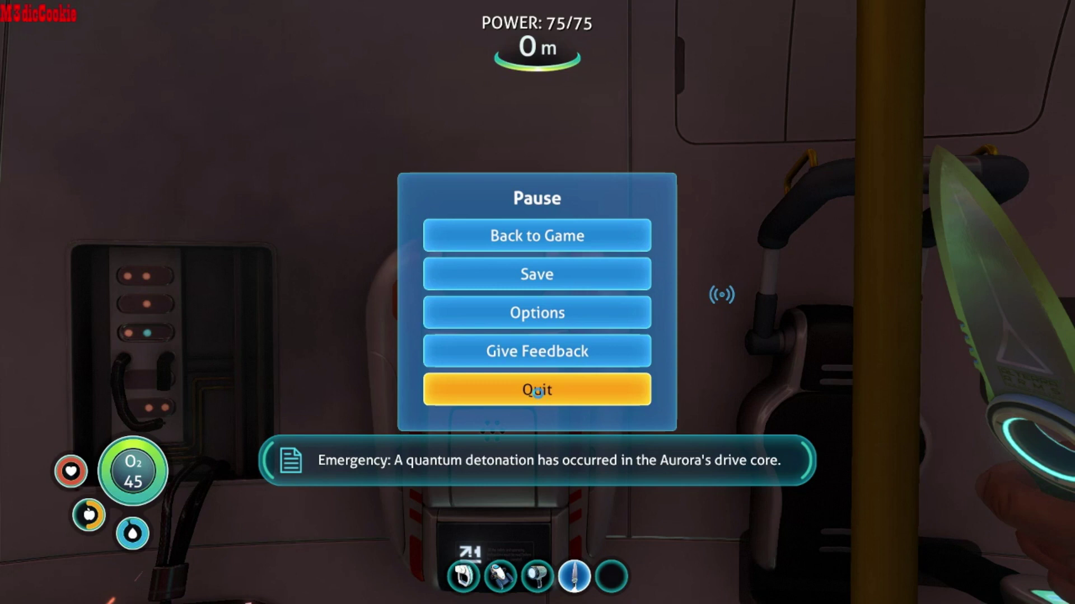
left_click(538, 392)
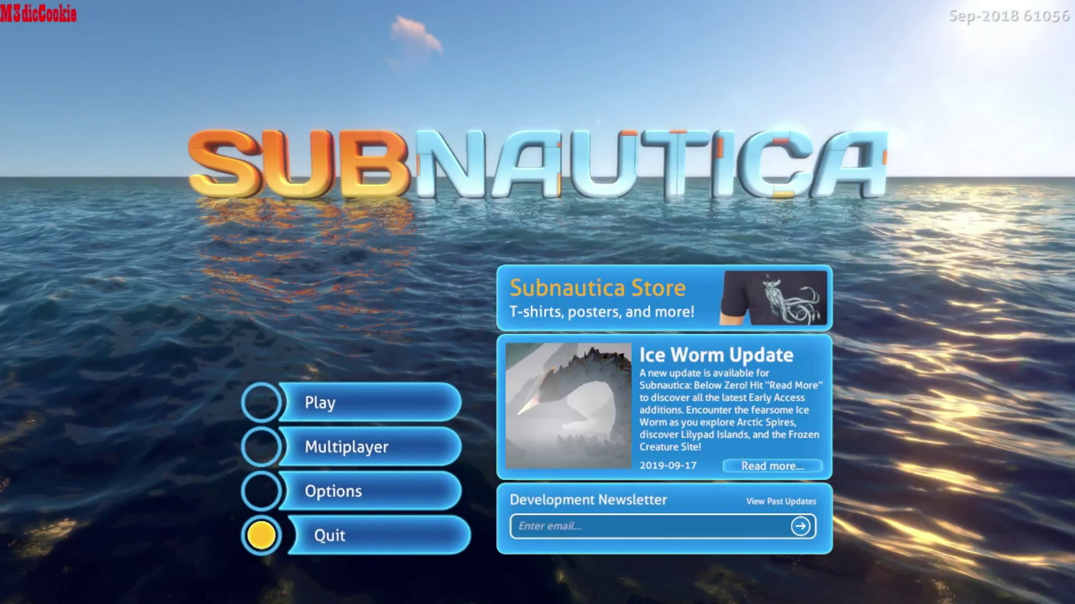
left_click(358, 536)
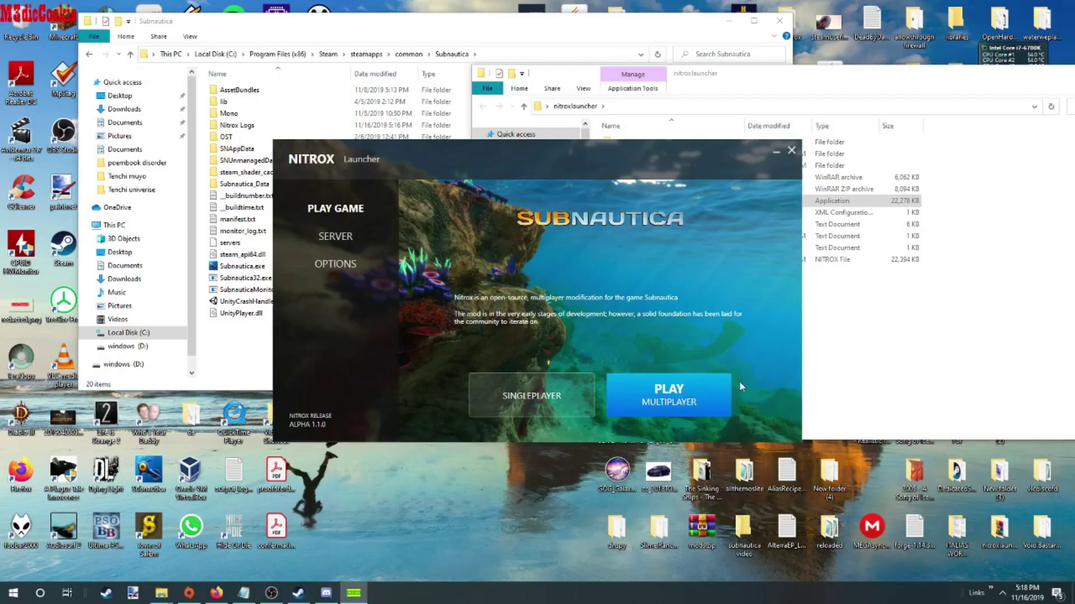
left_click(271, 593)
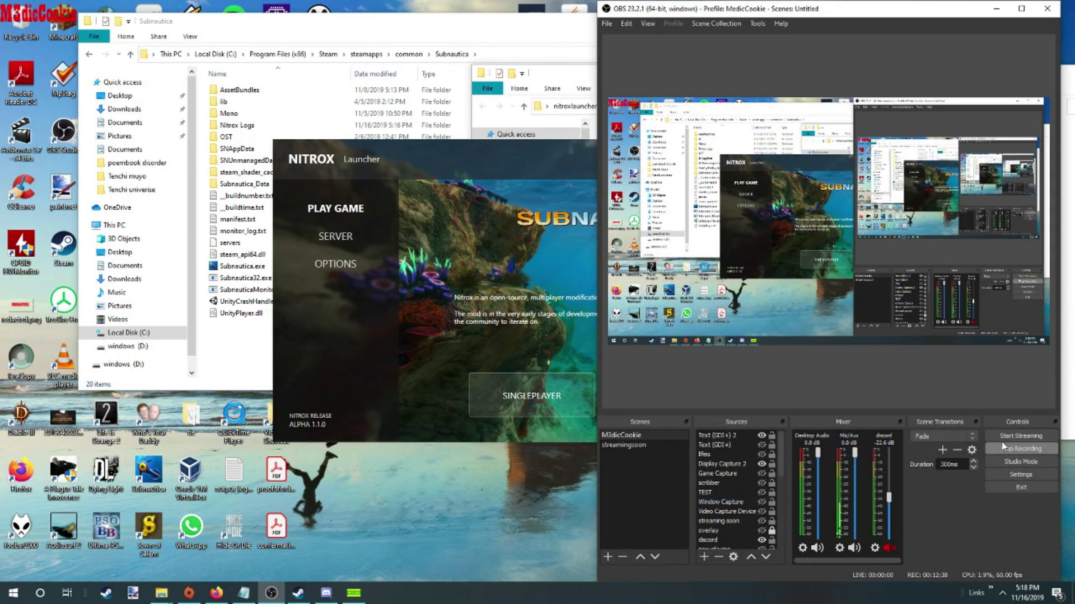